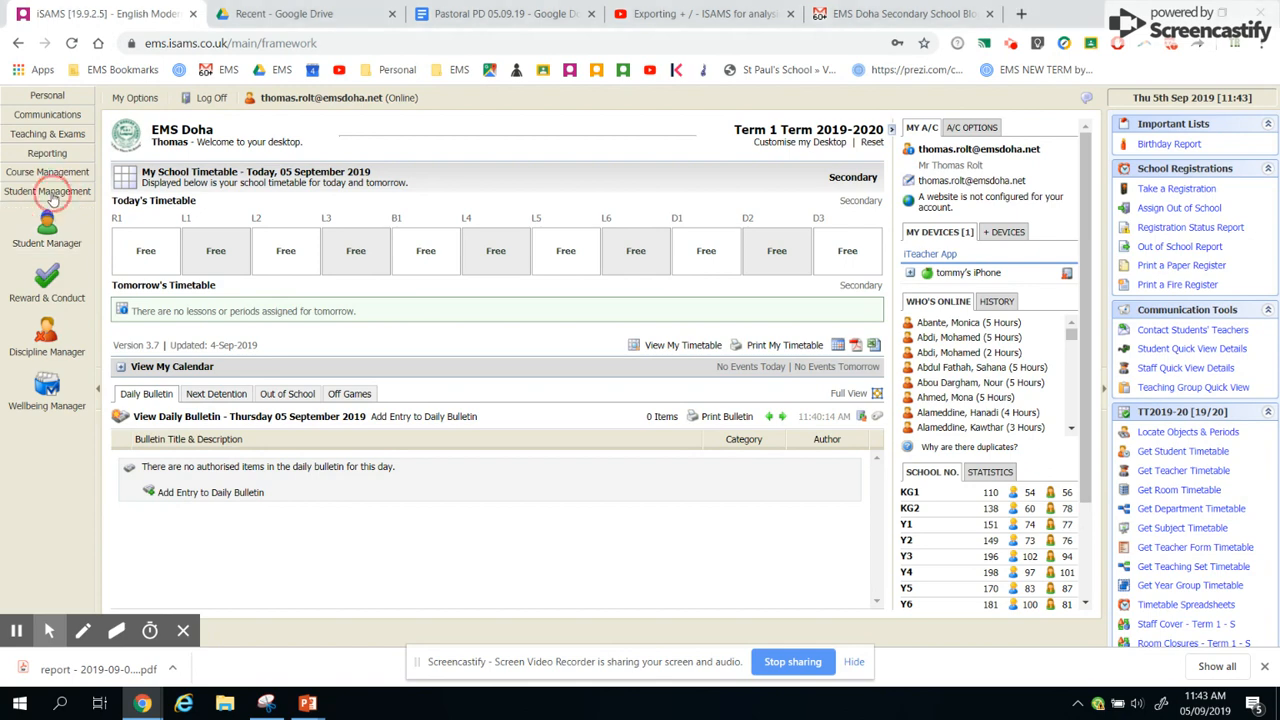
# Open the reports section of the Reward & Conduct module and choose the Rewards Report
pyautogui.click(50, 296)
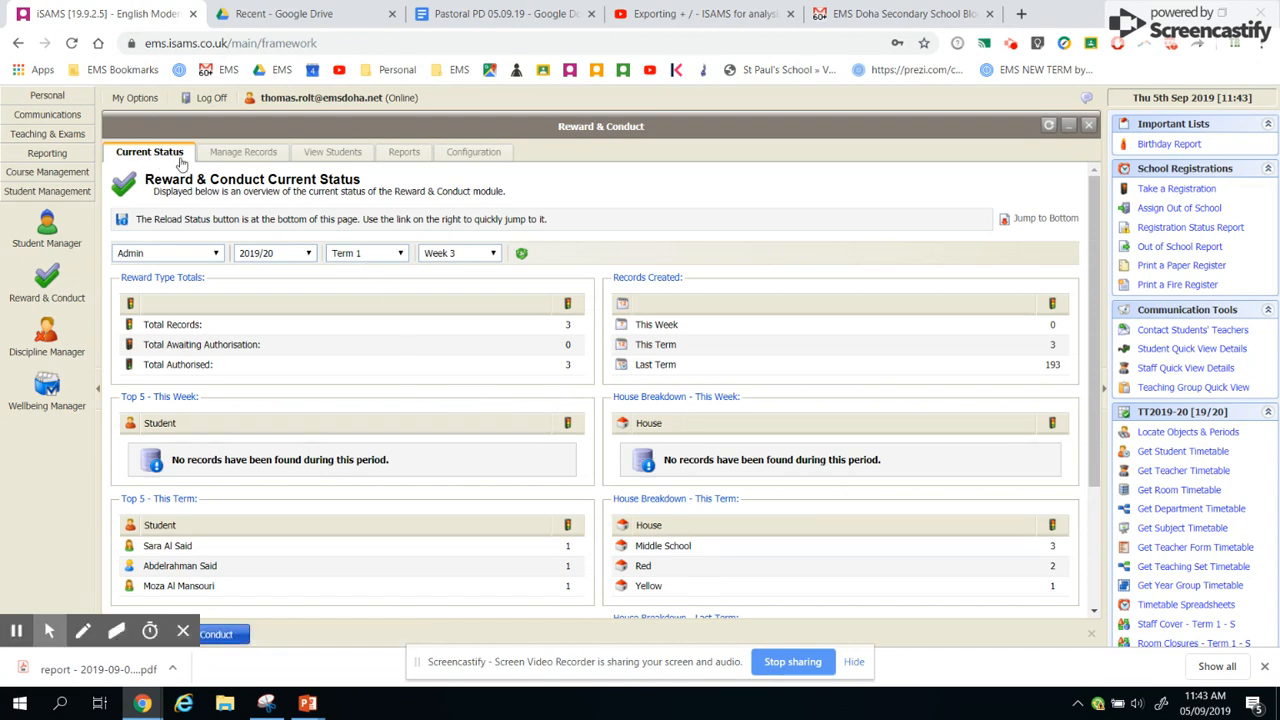
pyautogui.click(400, 158)
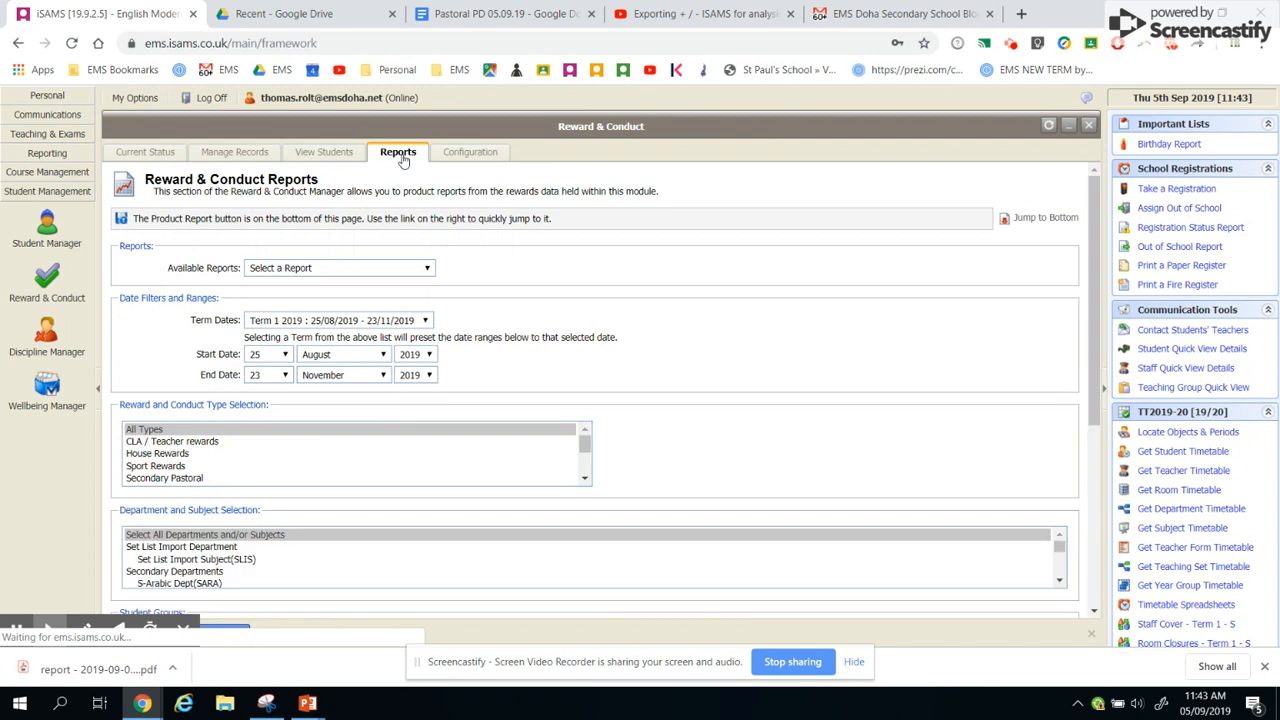
pyautogui.click(396, 270)
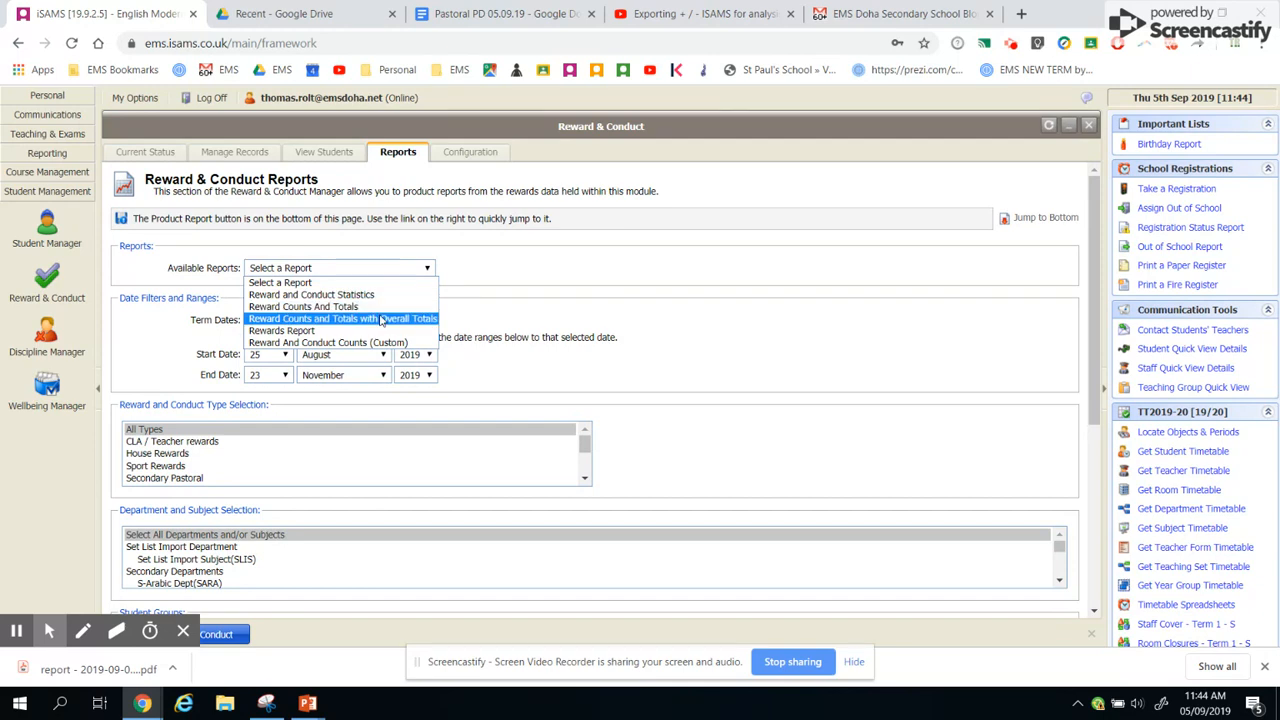
pyautogui.click(377, 296)
pyautogui.click(380, 276)
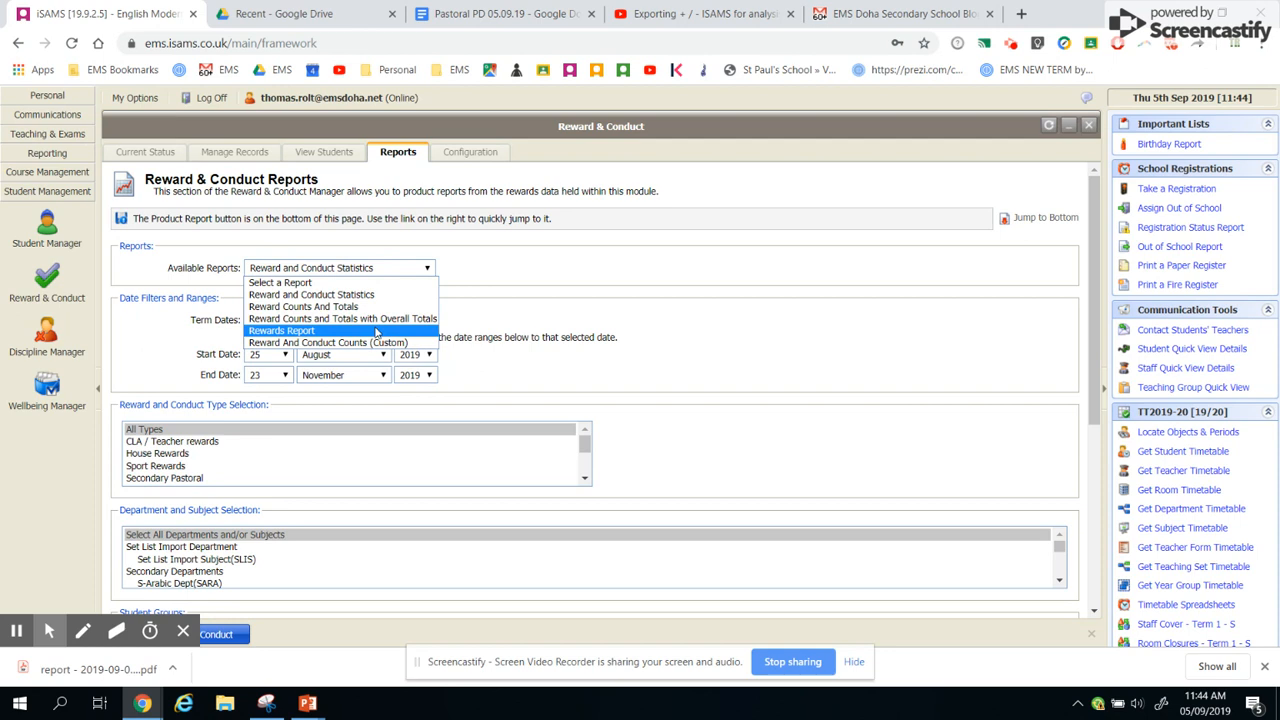
pyautogui.click(377, 331)
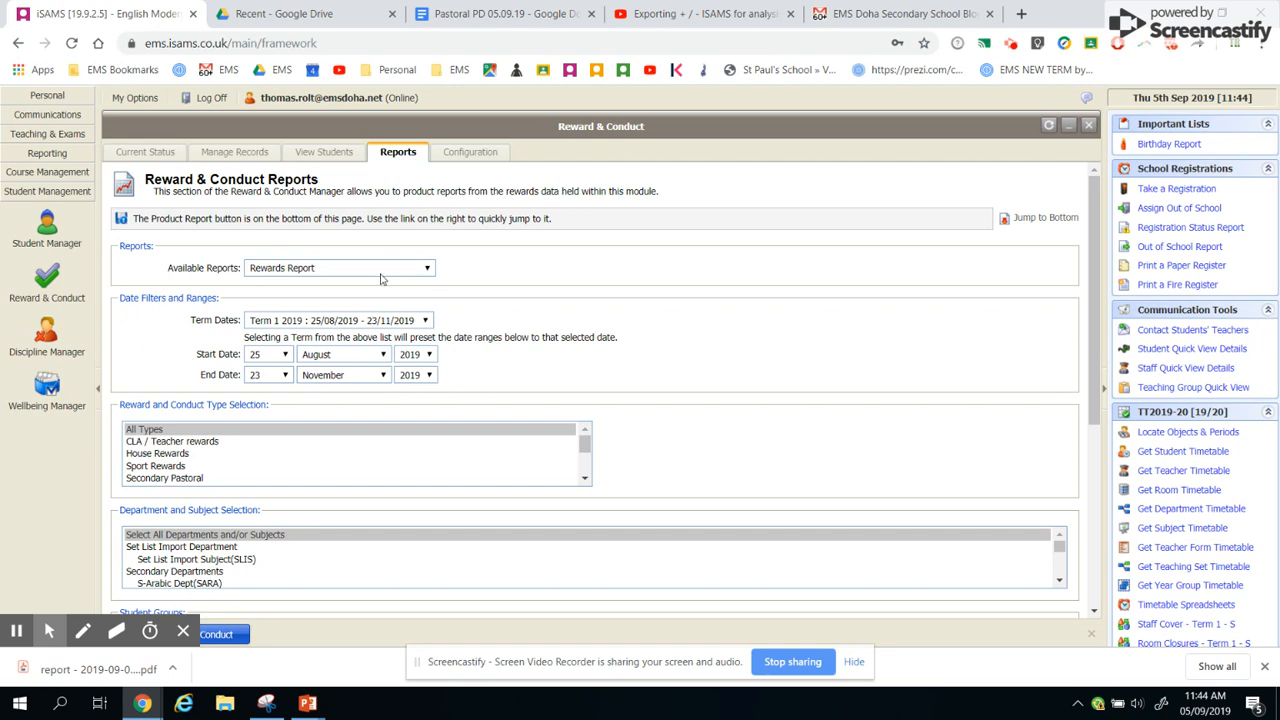
# Set the year of the report's start date to 2018
pyautogui.click(367, 321)
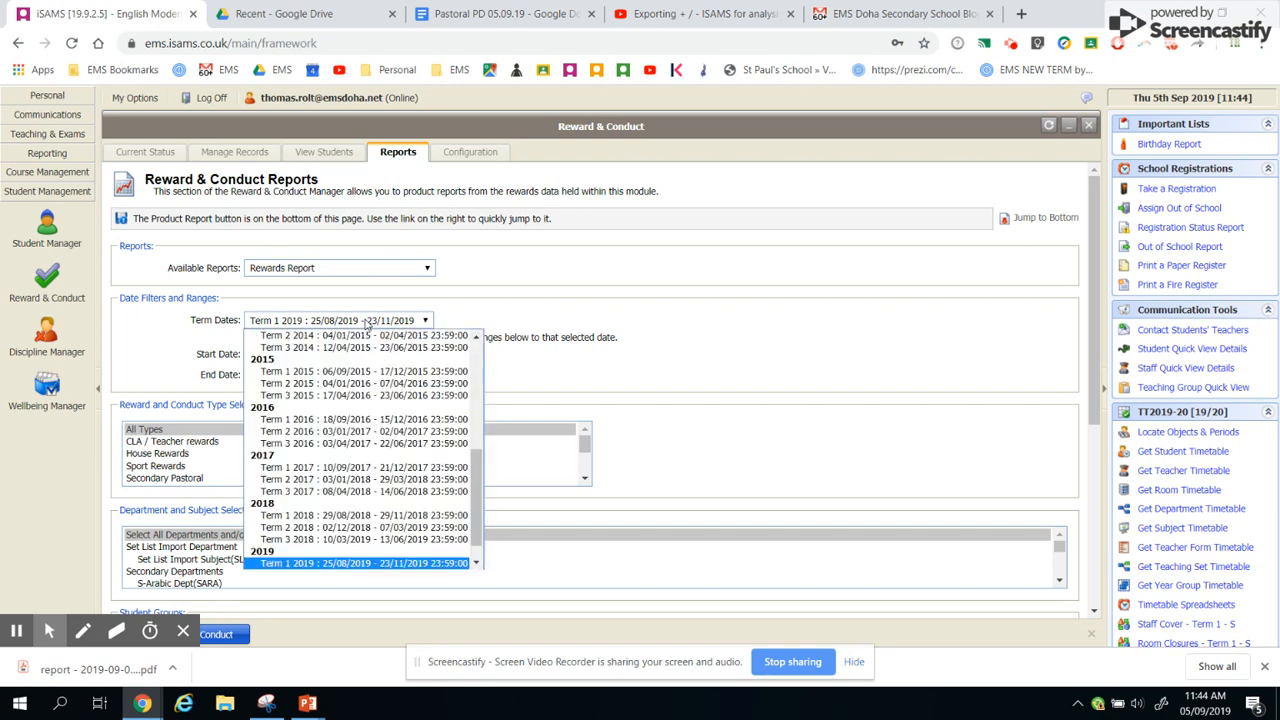
pyautogui.click(604, 366)
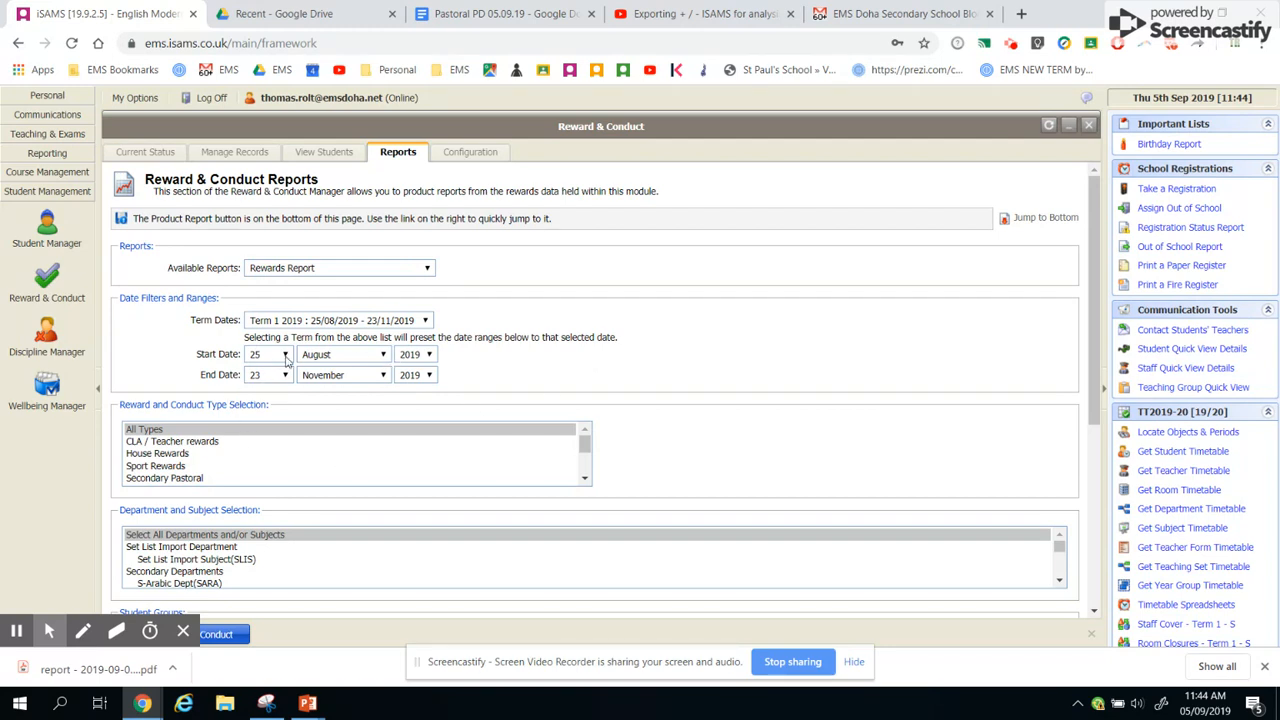
pyautogui.click(428, 356)
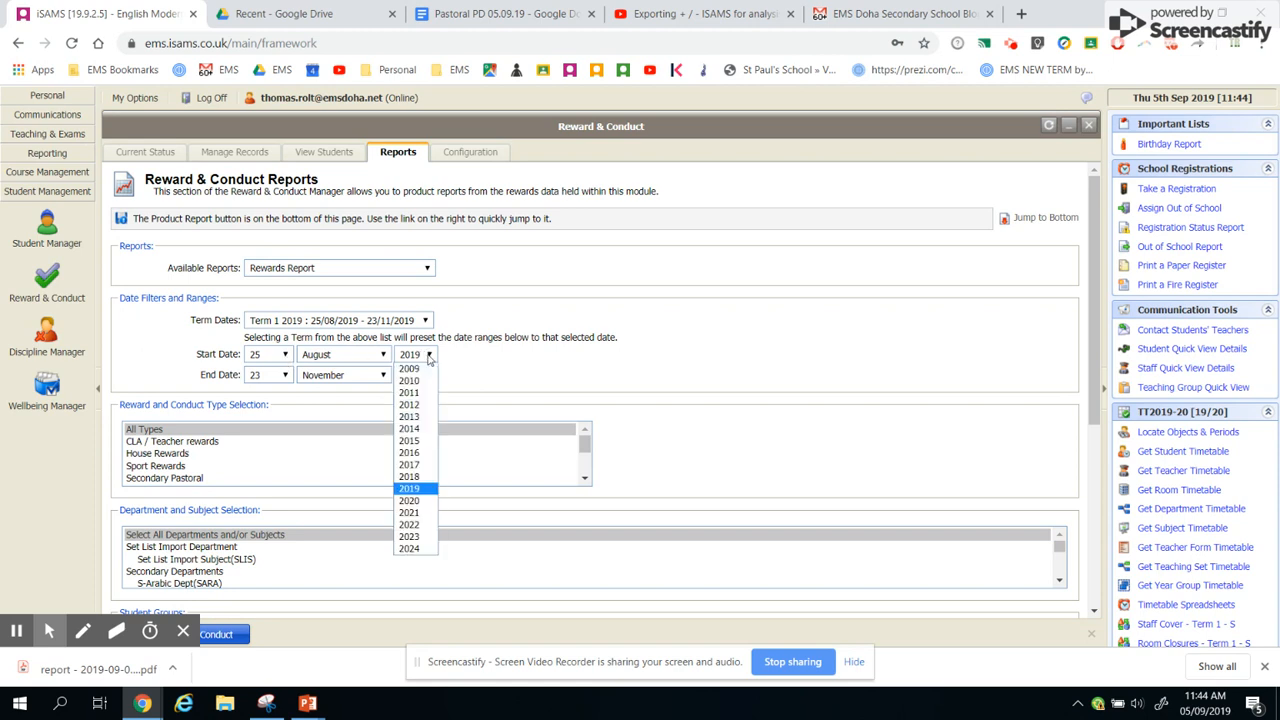
pyautogui.click(417, 476)
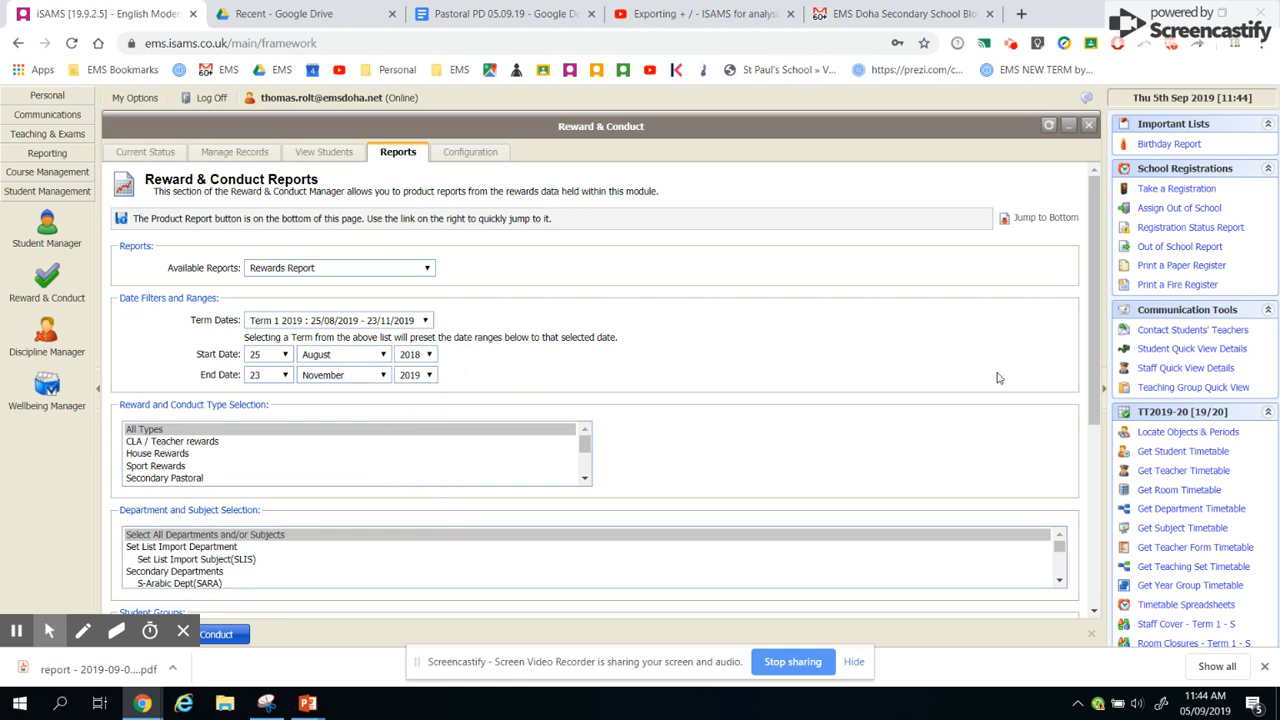
# Select a single Year 7-5 pupil by name and produce the report in Web Report (.html) format
pyautogui.moveTo(1089, 287); pyautogui.dragTo(1096, 470)
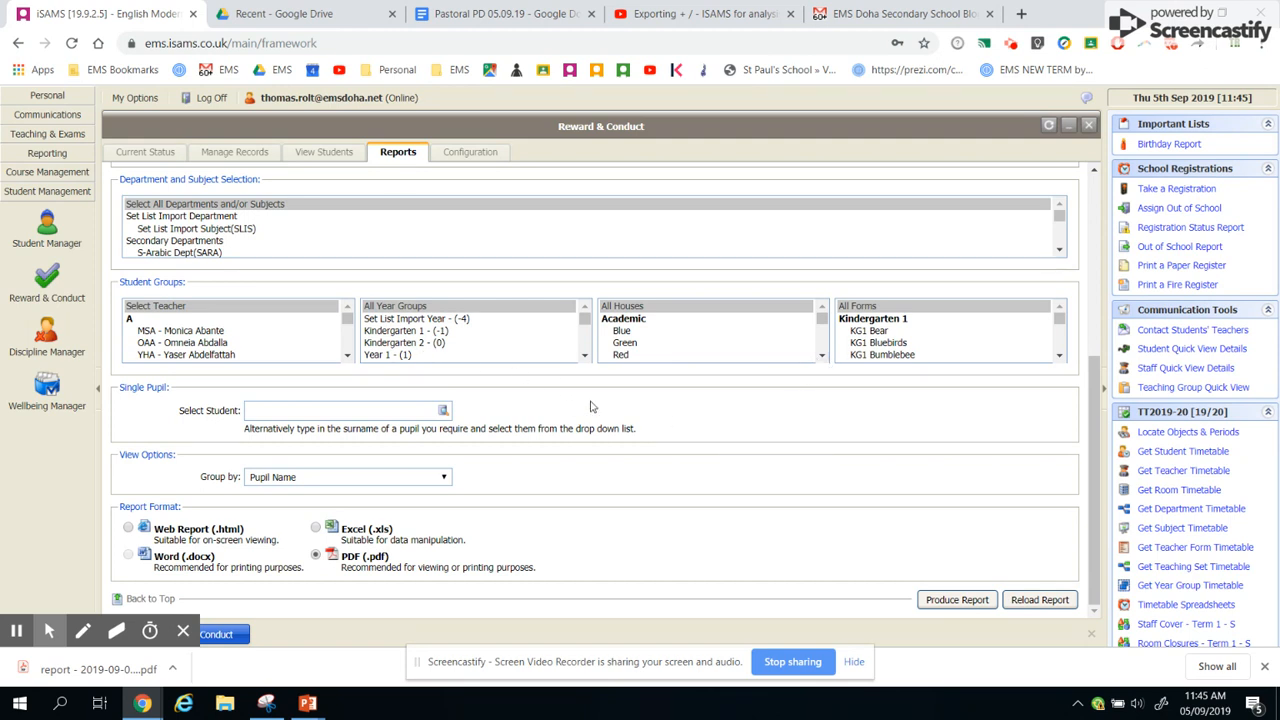
pyautogui.scroll(-3, 626, 356)
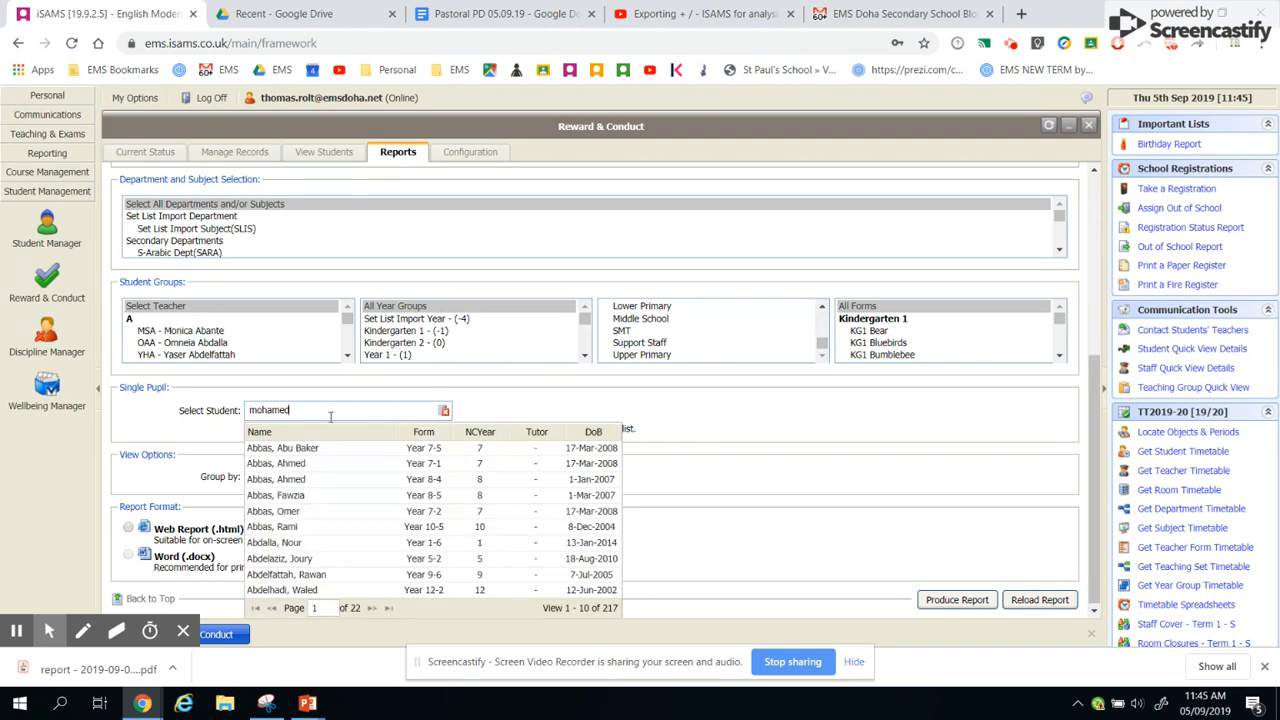
pyautogui.click(315, 452)
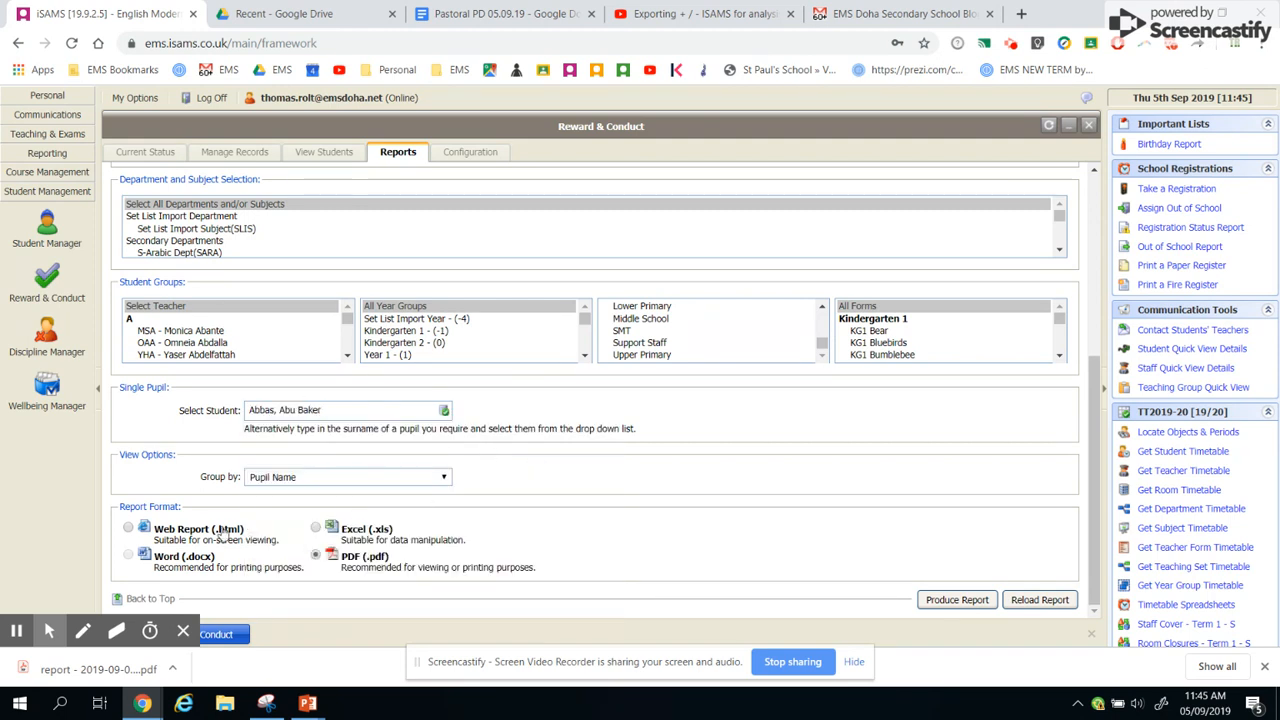
pyautogui.click(172, 538)
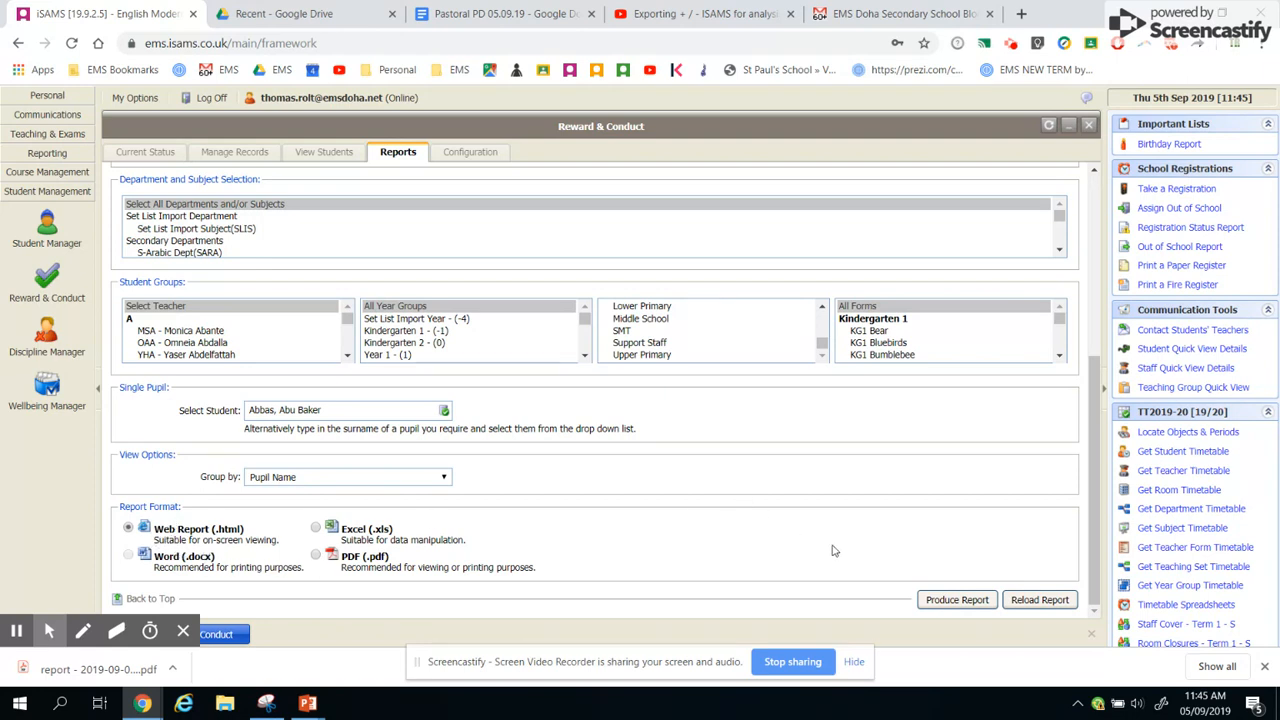
pyautogui.click(925, 599)
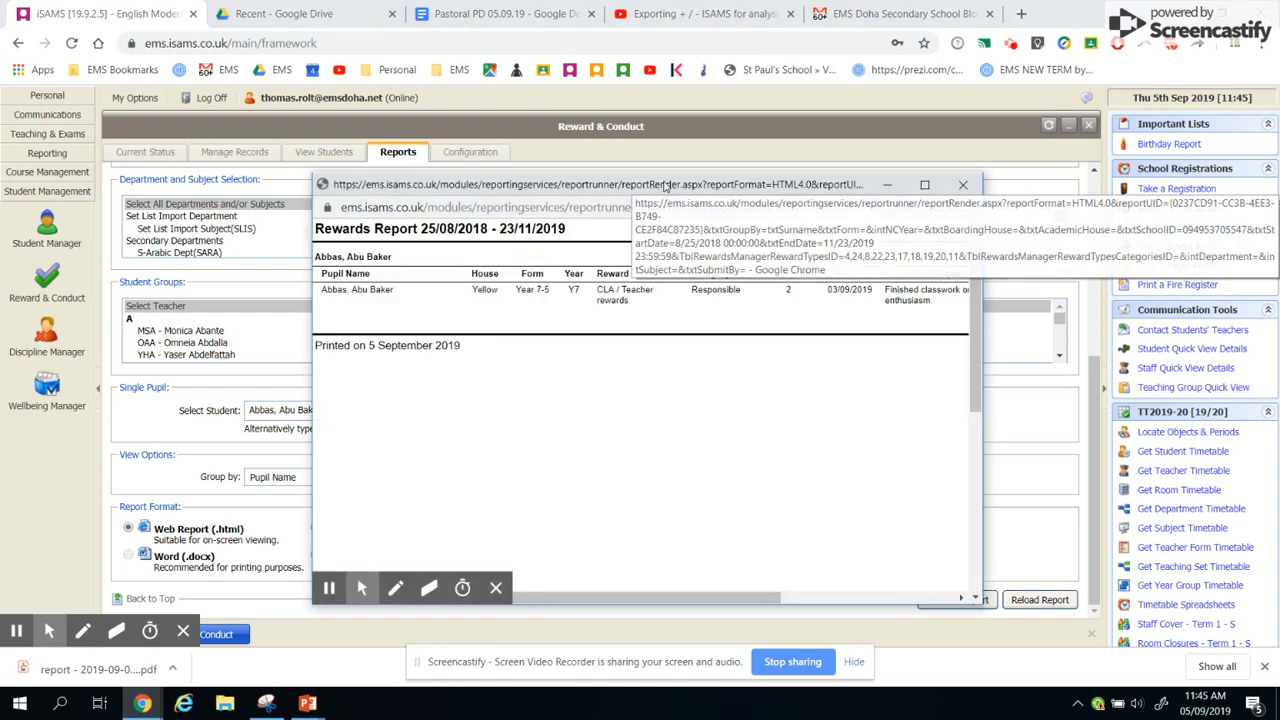
# View the pupil's rewards report enlarged and close its window
pyautogui.doubleClick(620, 185)
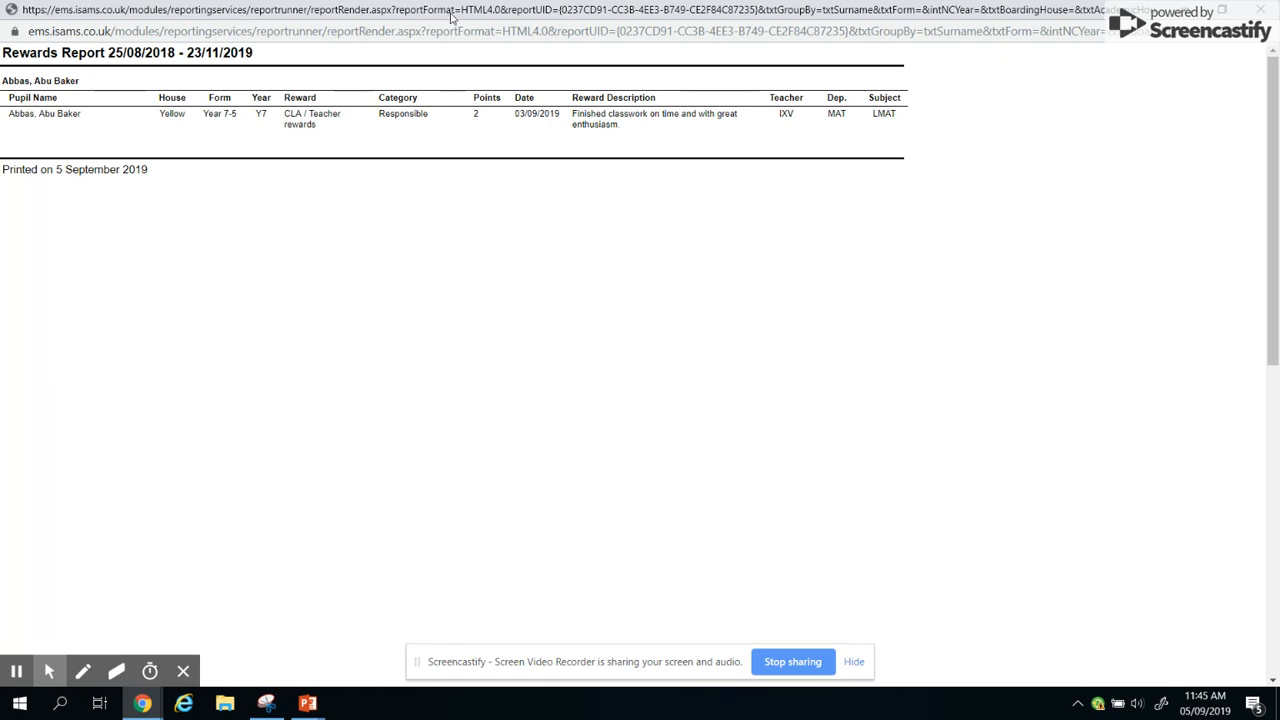
pyautogui.doubleClick(454, 18)
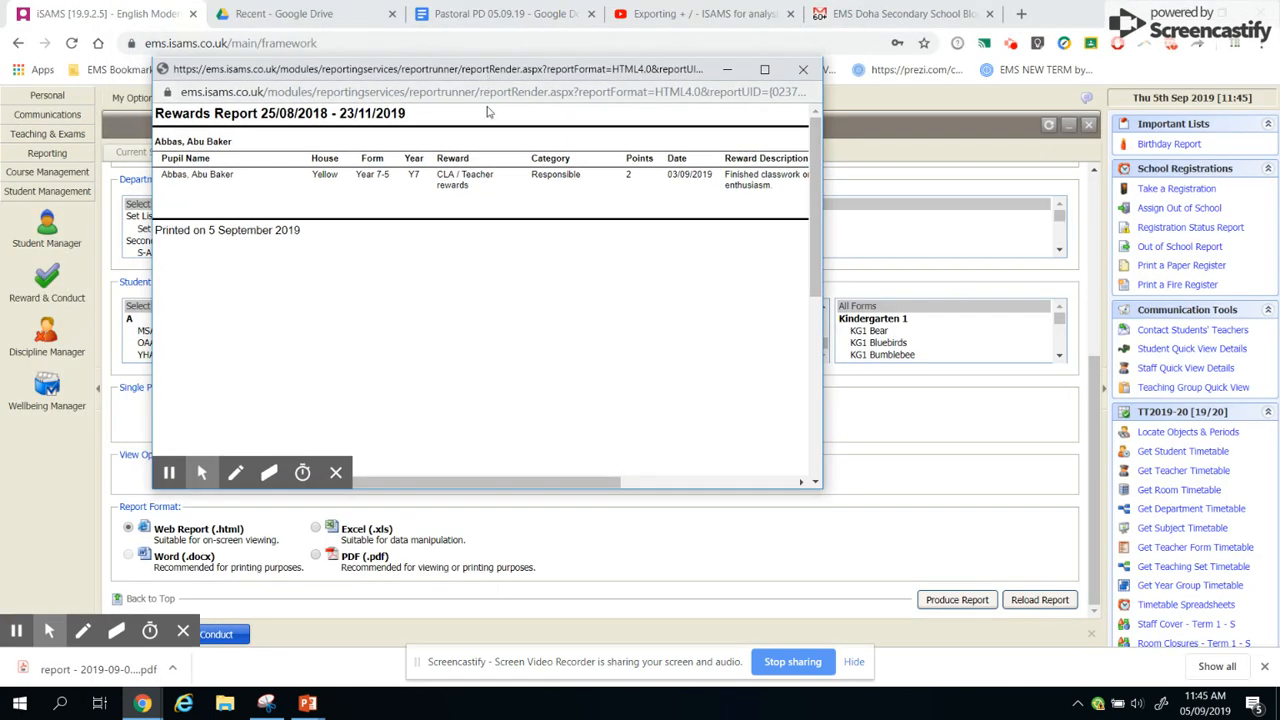
pyautogui.click(802, 69)
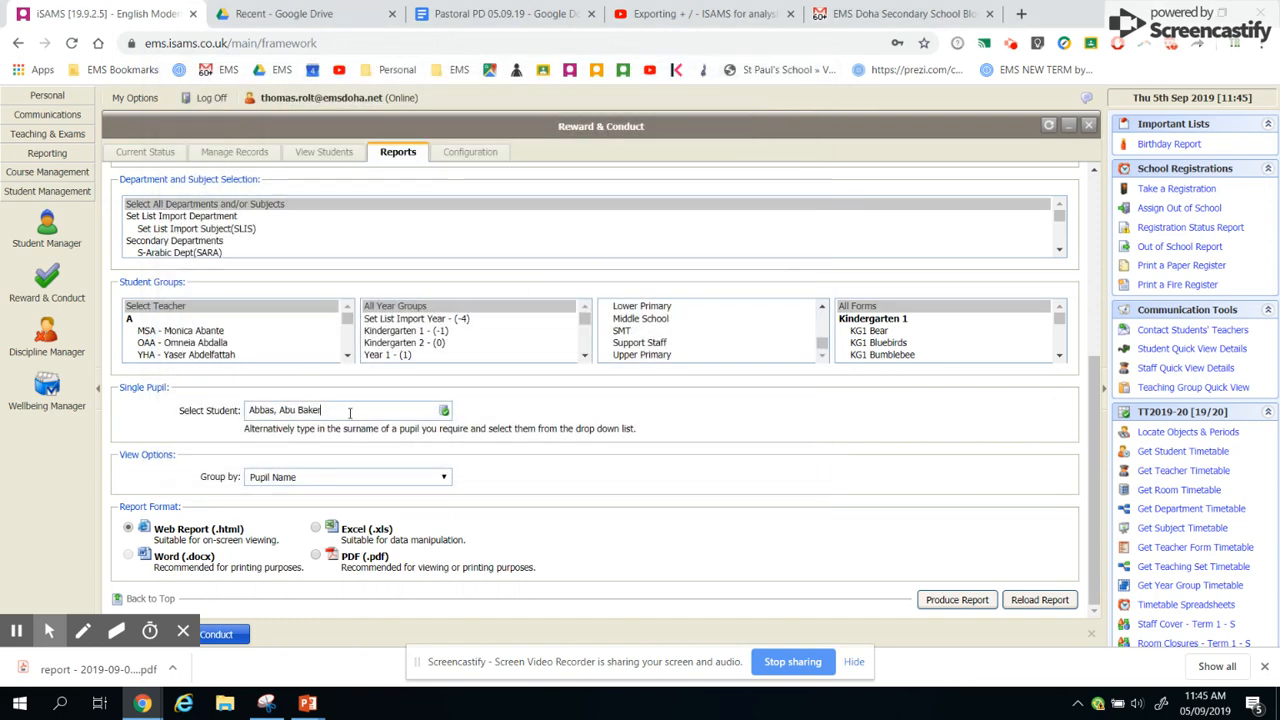
# Replace the selected pupil with a Year 10-5 pupil found by a name search and produce the Rewards Report
pyautogui.press('BackSpace')
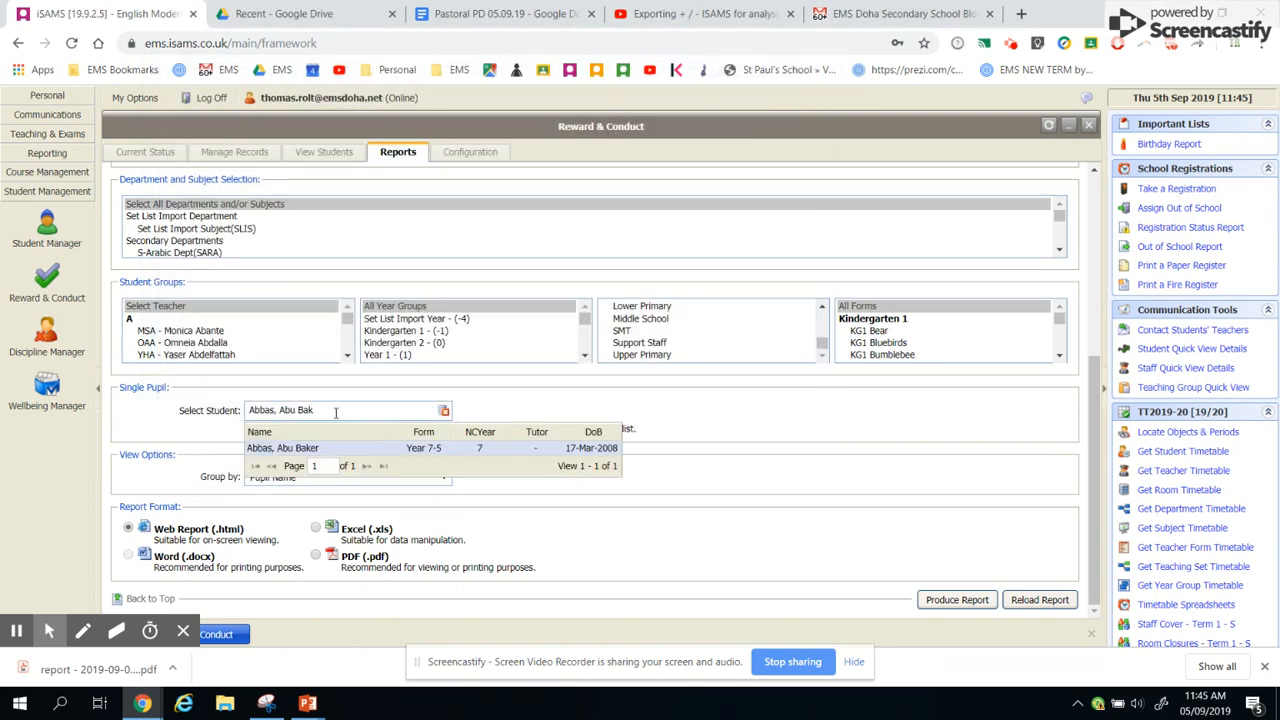
pyautogui.press('BackSpace')
pyautogui.press('BackSpace')
pyautogui.press('BackSpace')
pyautogui.press('BackSpace')
pyautogui.press('BackSpace')
pyautogui.press('BackSpace')
pyautogui.press('BackSpace')
pyautogui.press('BackSpace')
pyautogui.press('BackSpace')
pyautogui.press('BackSpace')
pyautogui.press('BackSpace')
pyautogui.press('BackSpace')
pyautogui.press('BackSpace')
pyautogui.write('mohamed')
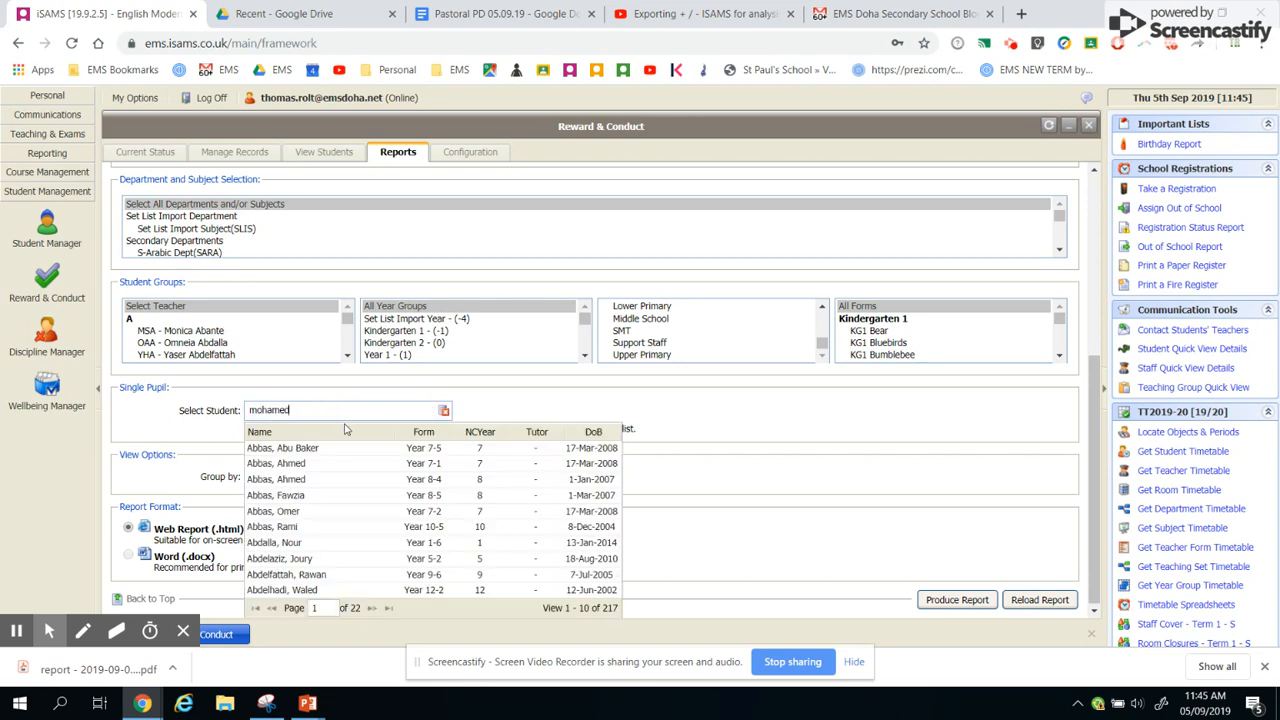
pyautogui.click(352, 535)
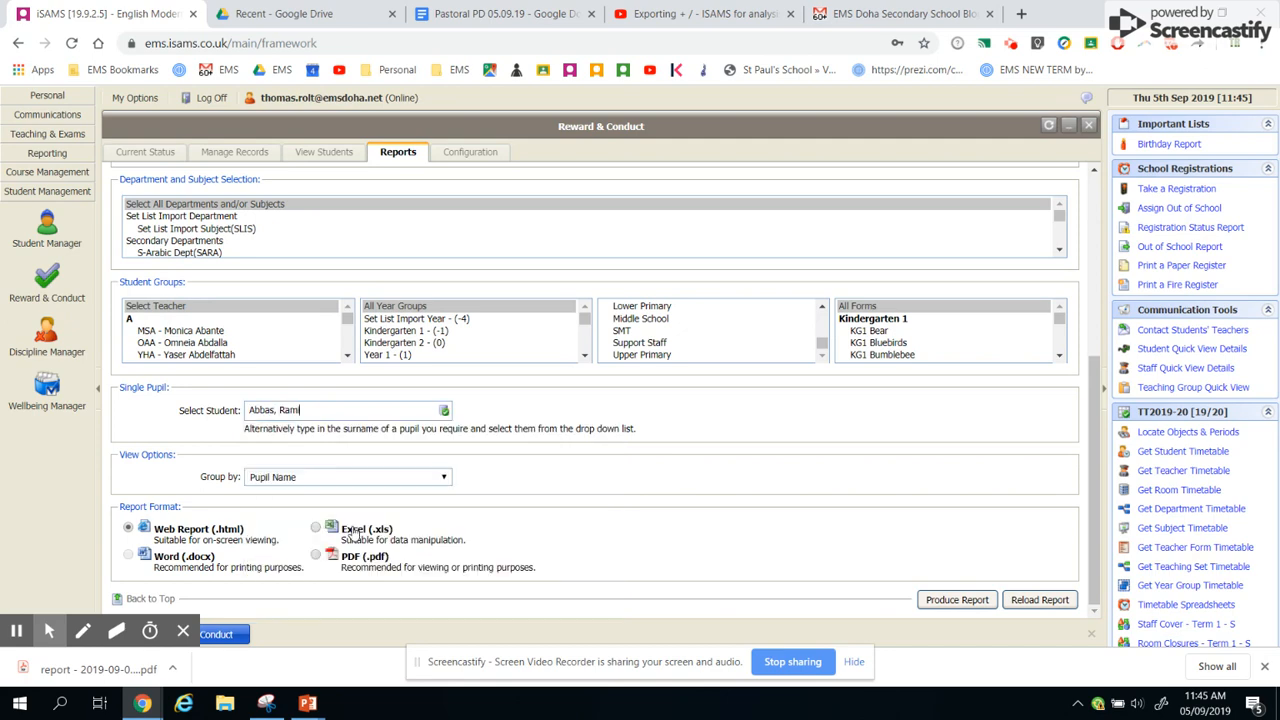
pyautogui.click(957, 600)
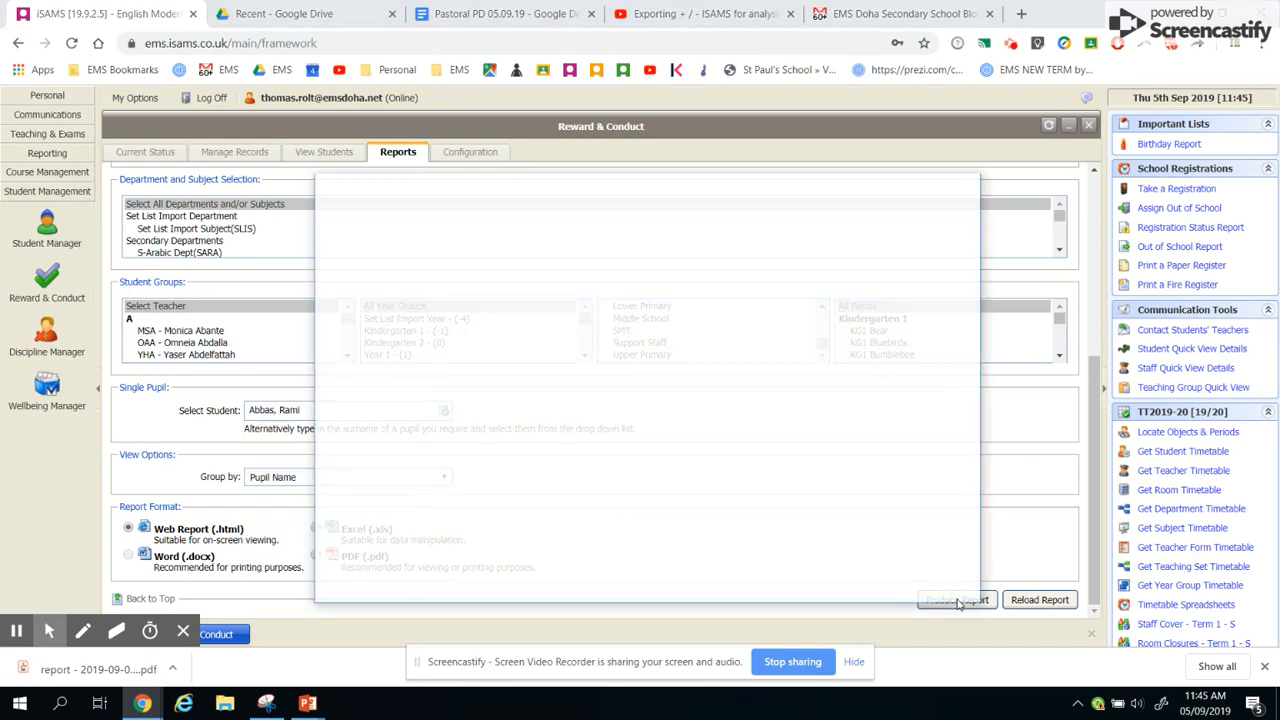
# Examine the reward types and descriptions in the pupil's enlarged rewards report, and close the report window
pyautogui.doubleClick(620, 190)
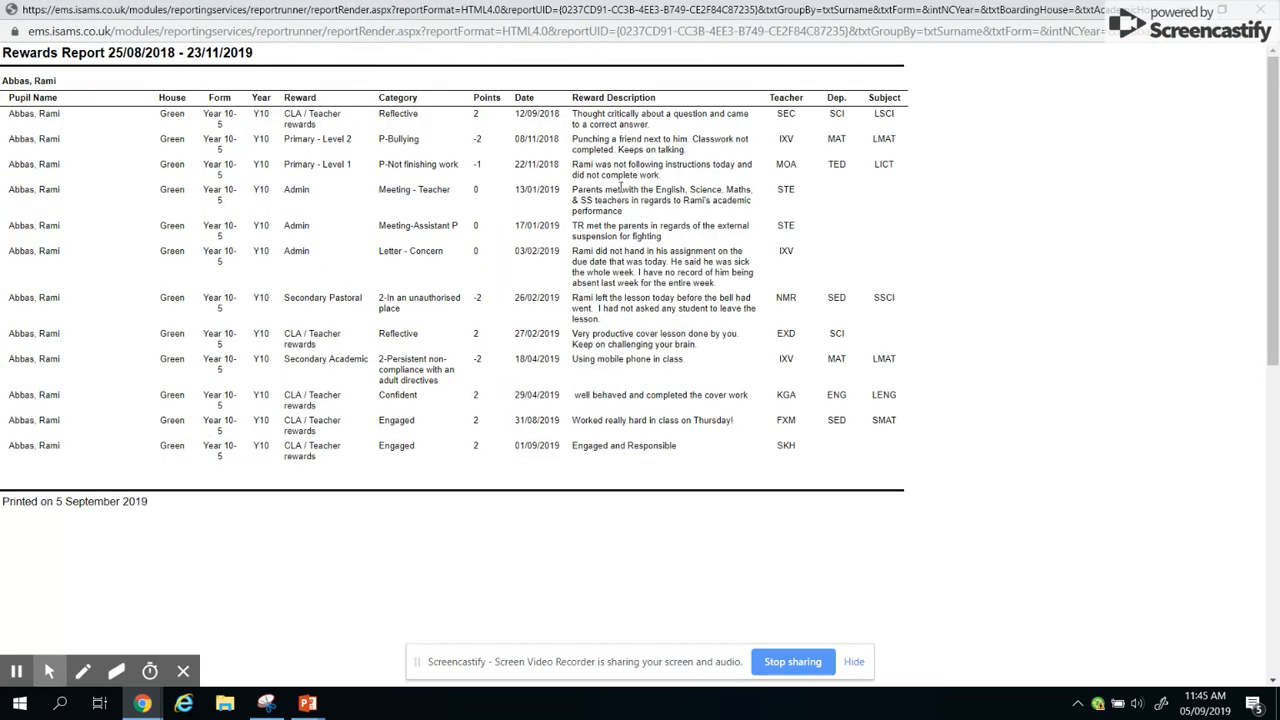
pyautogui.scroll(-4, 477, 358)
pyautogui.scroll(4, 474, 363)
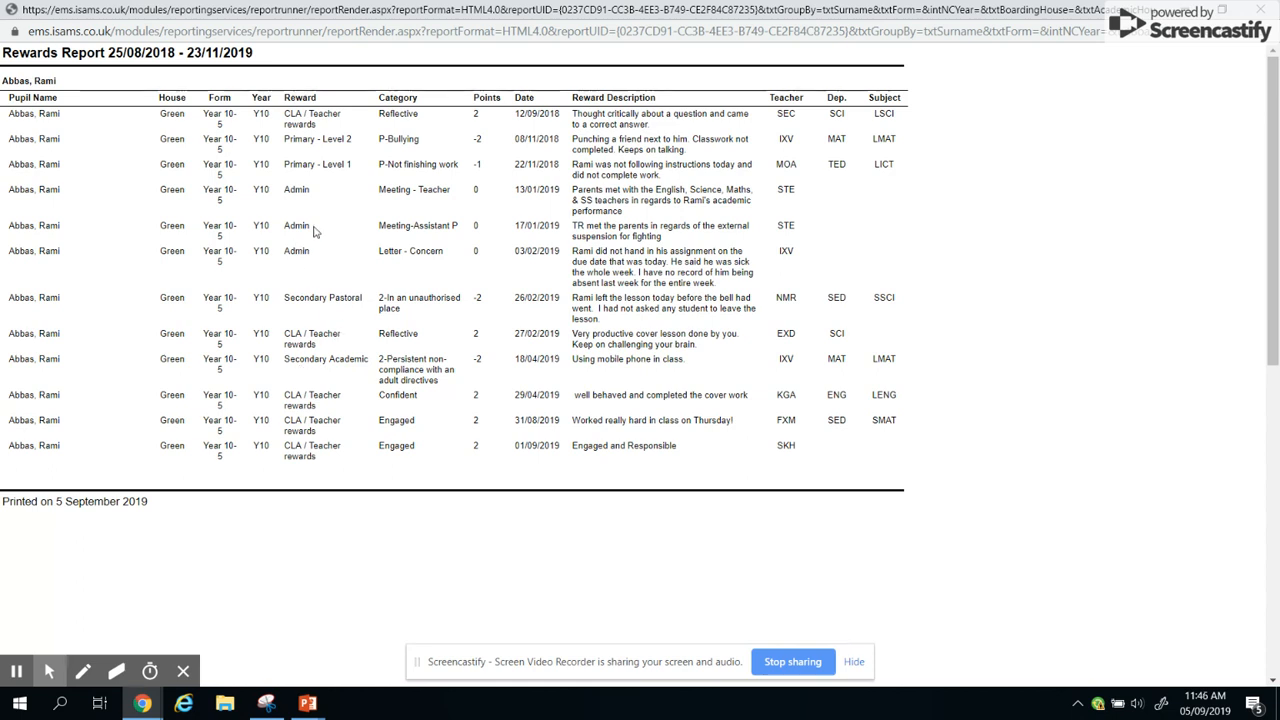
pyautogui.moveTo(286, 115); pyautogui.dragTo(345, 167)
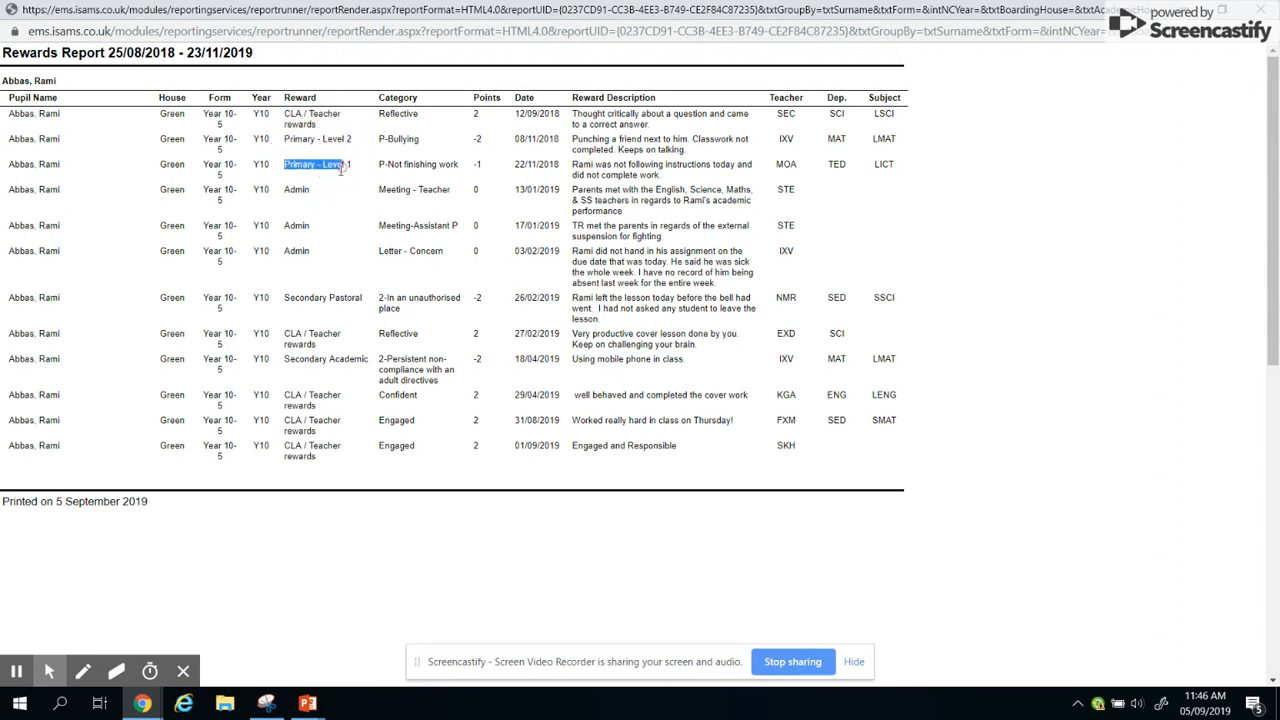
pyautogui.moveTo(290, 299); pyautogui.dragTo(363, 297)
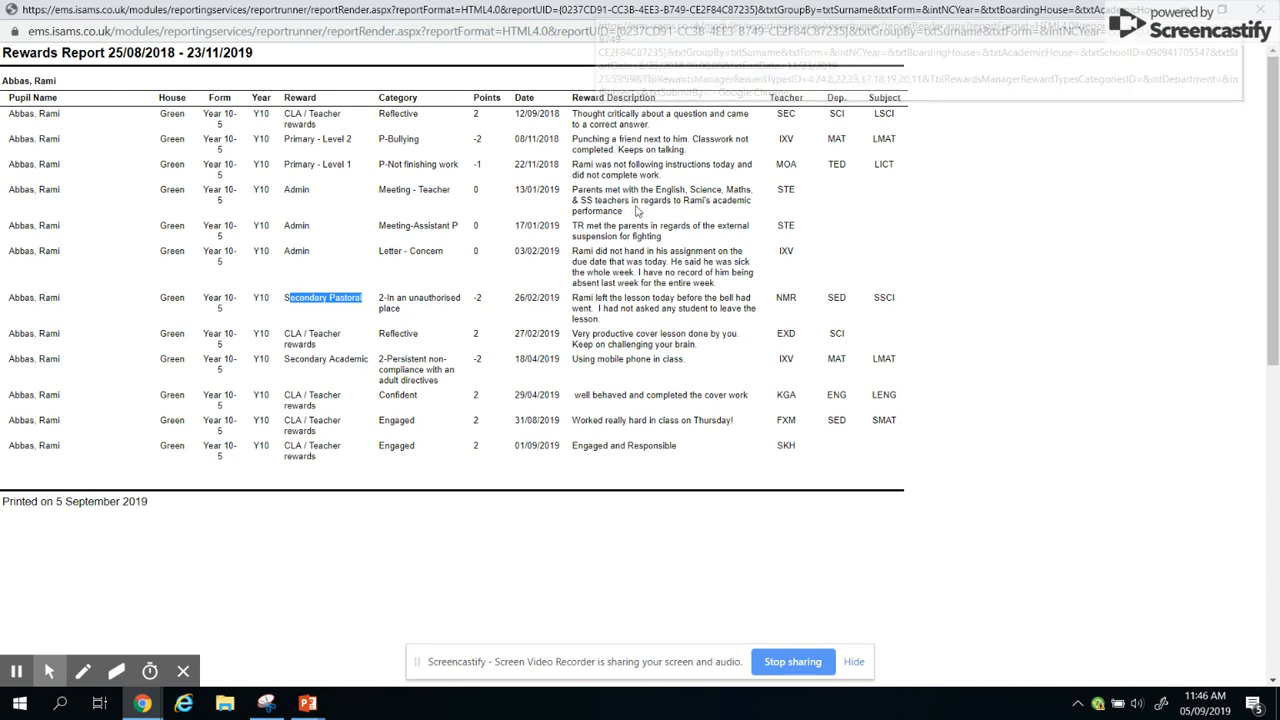
pyautogui.moveTo(574, 117); pyautogui.dragTo(604, 153)
pyautogui.click(610, 162)
pyautogui.moveTo(575, 228); pyautogui.dragTo(660, 238)
pyautogui.moveTo(575, 256); pyautogui.dragTo(630, 301)
pyautogui.click(629, 302)
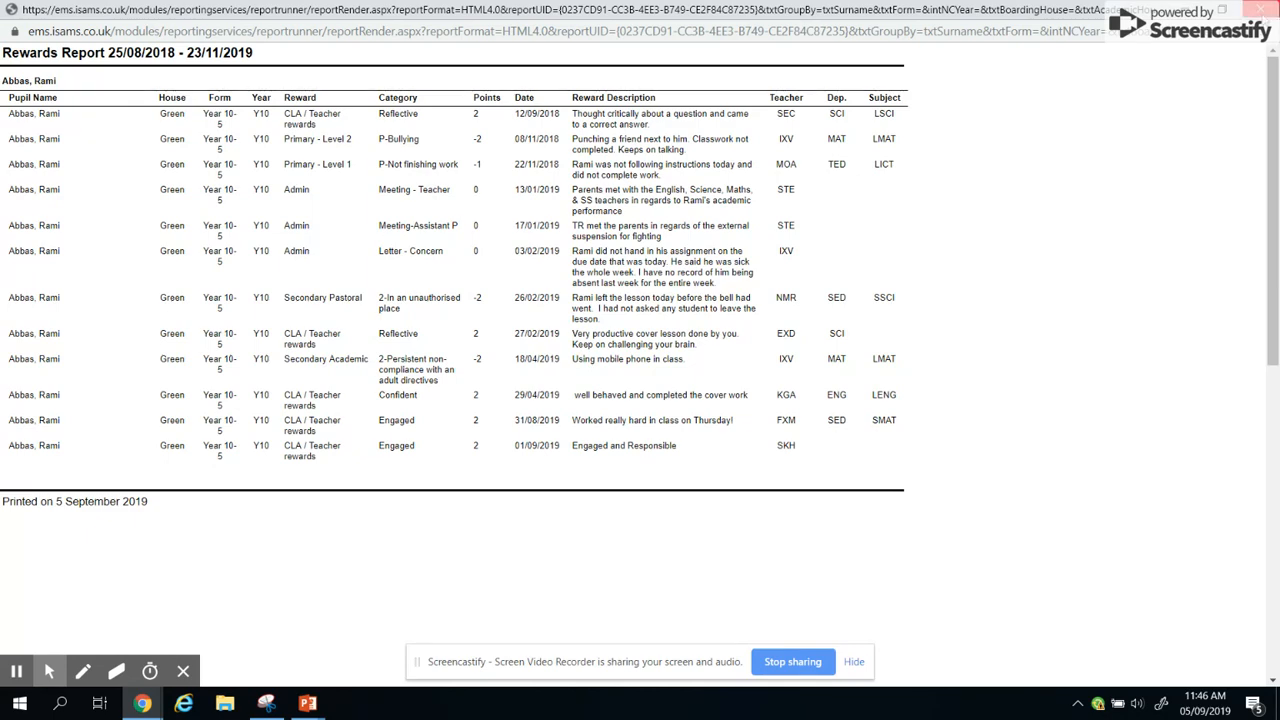
pyautogui.click(1262, 9)
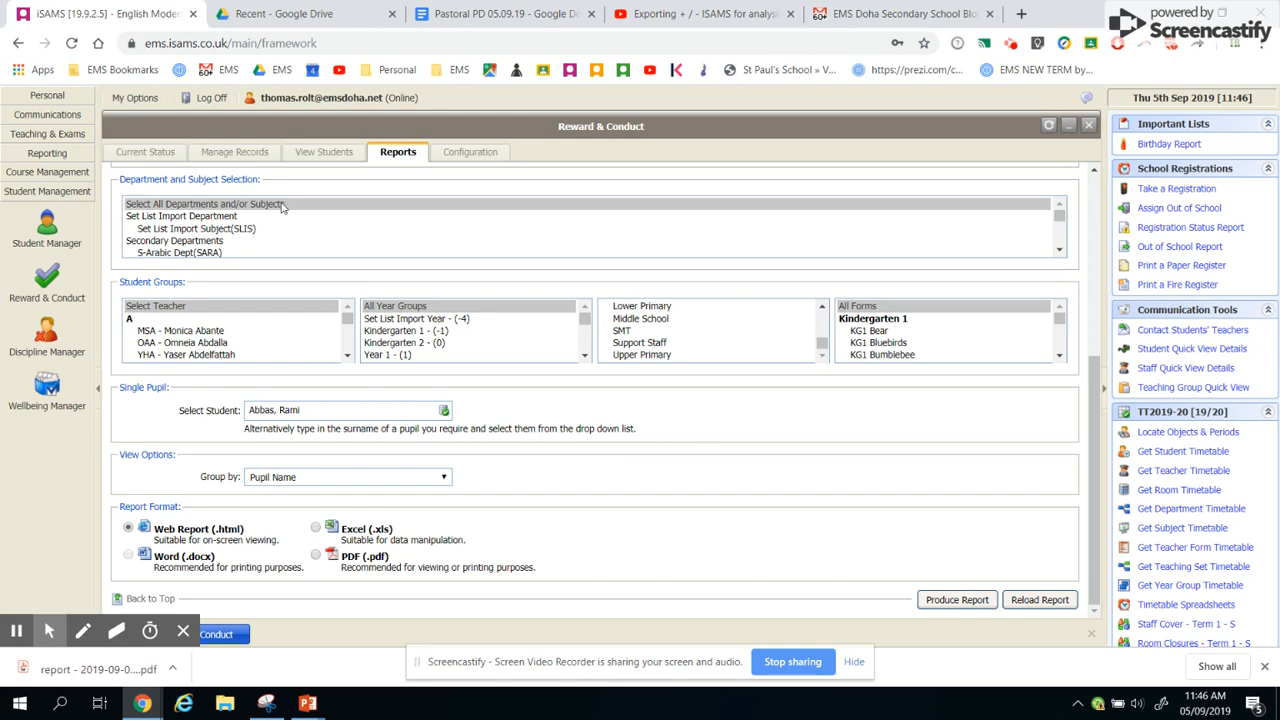
# Change the report to Reward And Conduct Counts (Custom) and produce it for the same pupil
pyautogui.scroll(4, 360, 328)
pyautogui.click(338, 272)
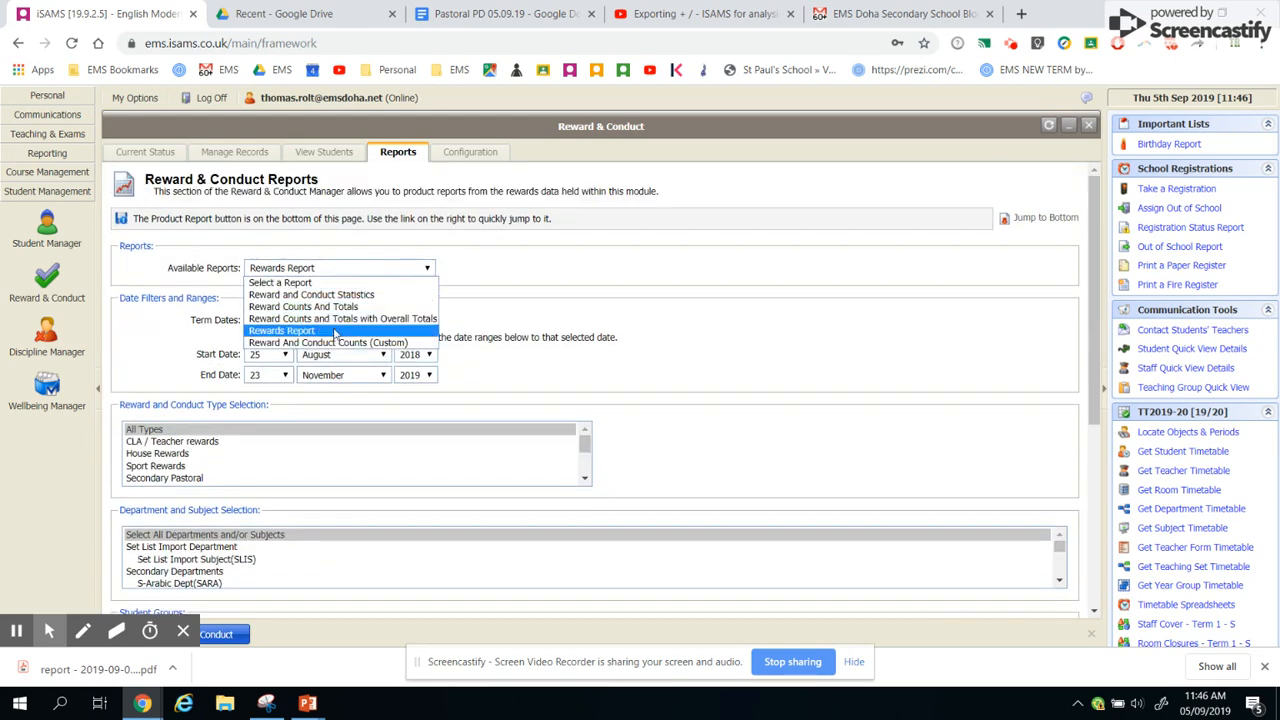
pyautogui.click(405, 342)
pyautogui.scroll(-5, 750, 383)
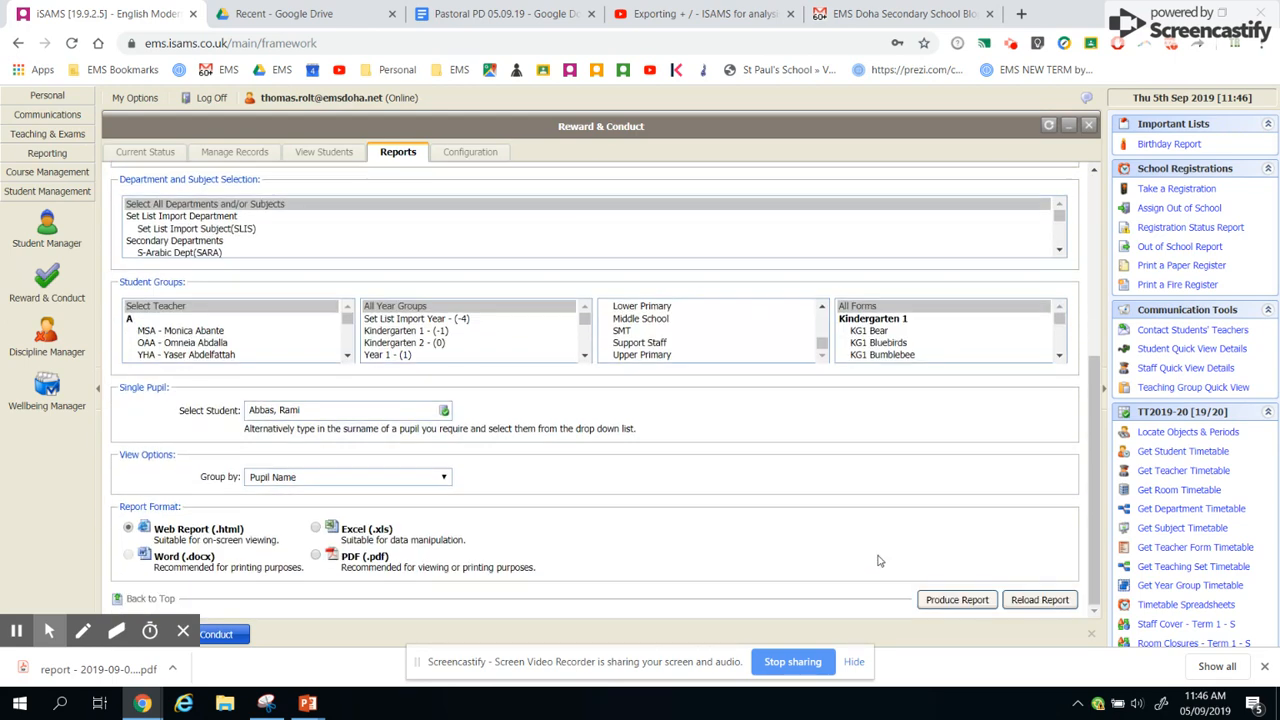
pyautogui.click(958, 600)
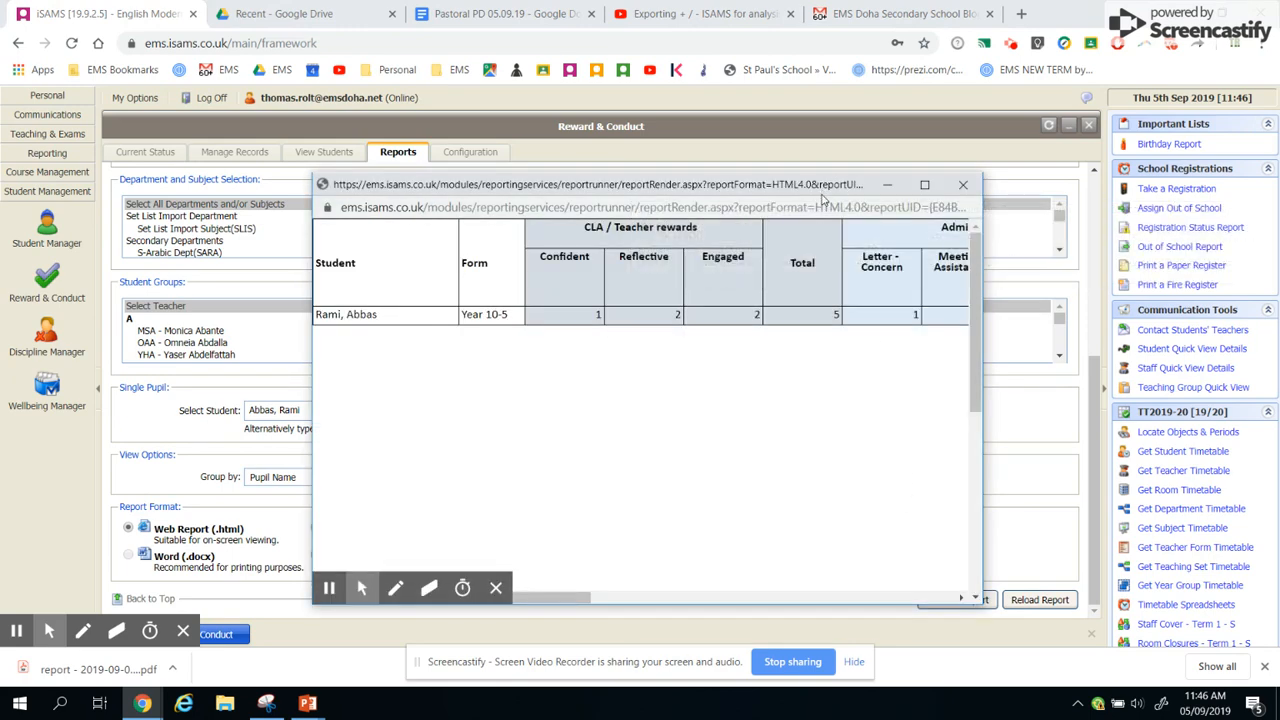
# Compare the categories in the counts report with the Rewards & Conduct types among the desktop's quick links
pyautogui.moveTo(793, 190); pyautogui.dragTo(833, 192)
pyautogui.doubleClick(833, 190)
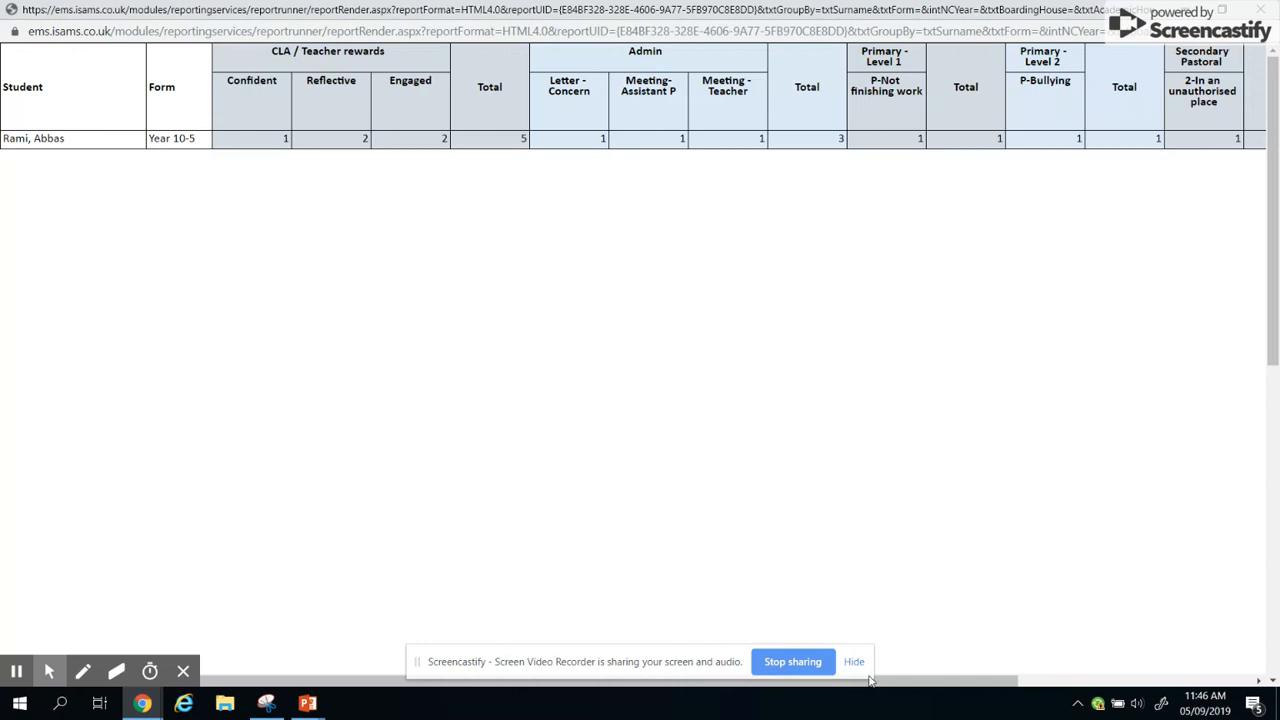
pyautogui.moveTo(1105, 10); pyautogui.dragTo(651, 350)
pyautogui.scroll(-10, 1172, 400)
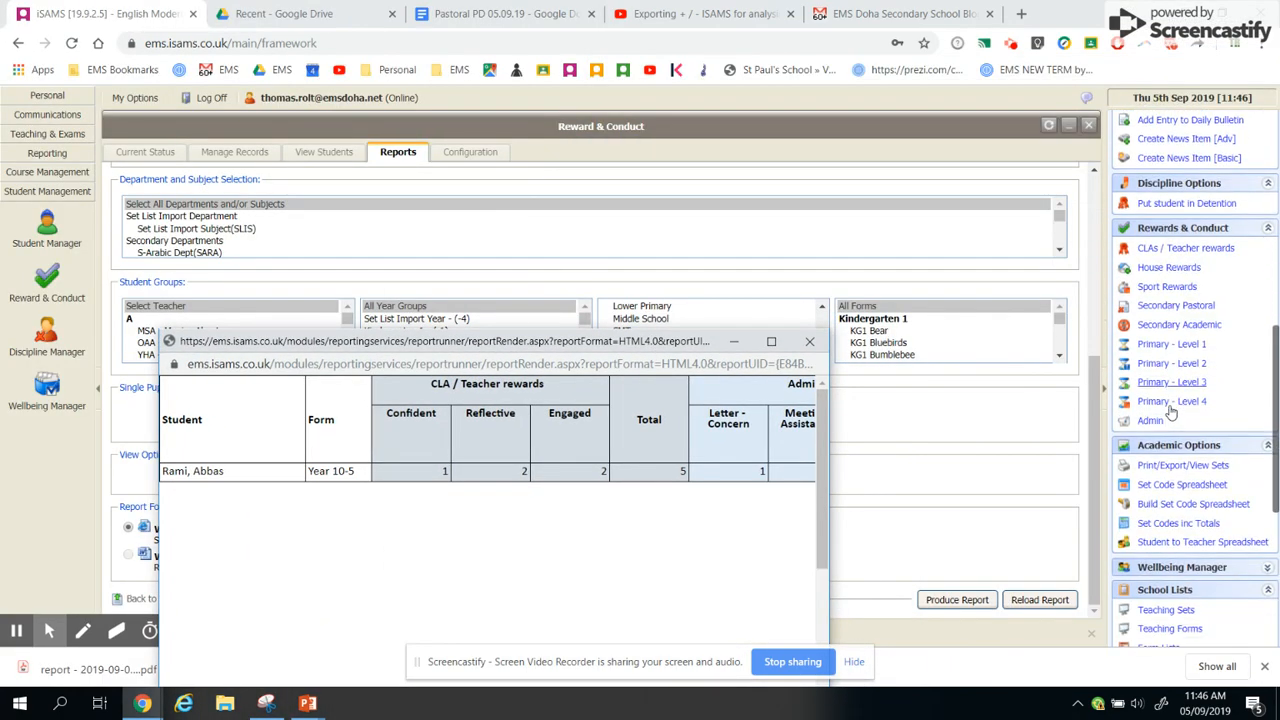
pyautogui.scroll(-1, 1172, 412)
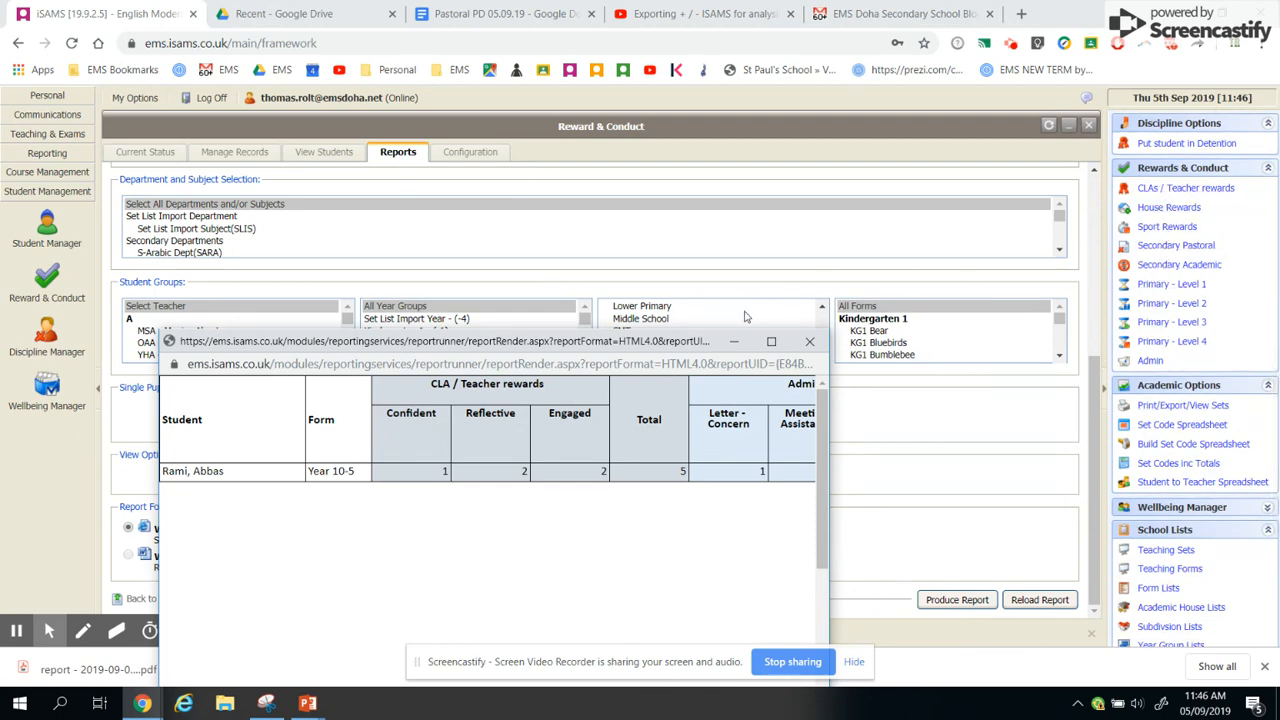
# Review the enlarged counts report across all categories to the Grand Total column and close it
pyautogui.moveTo(683, 345); pyautogui.dragTo(683, 279)
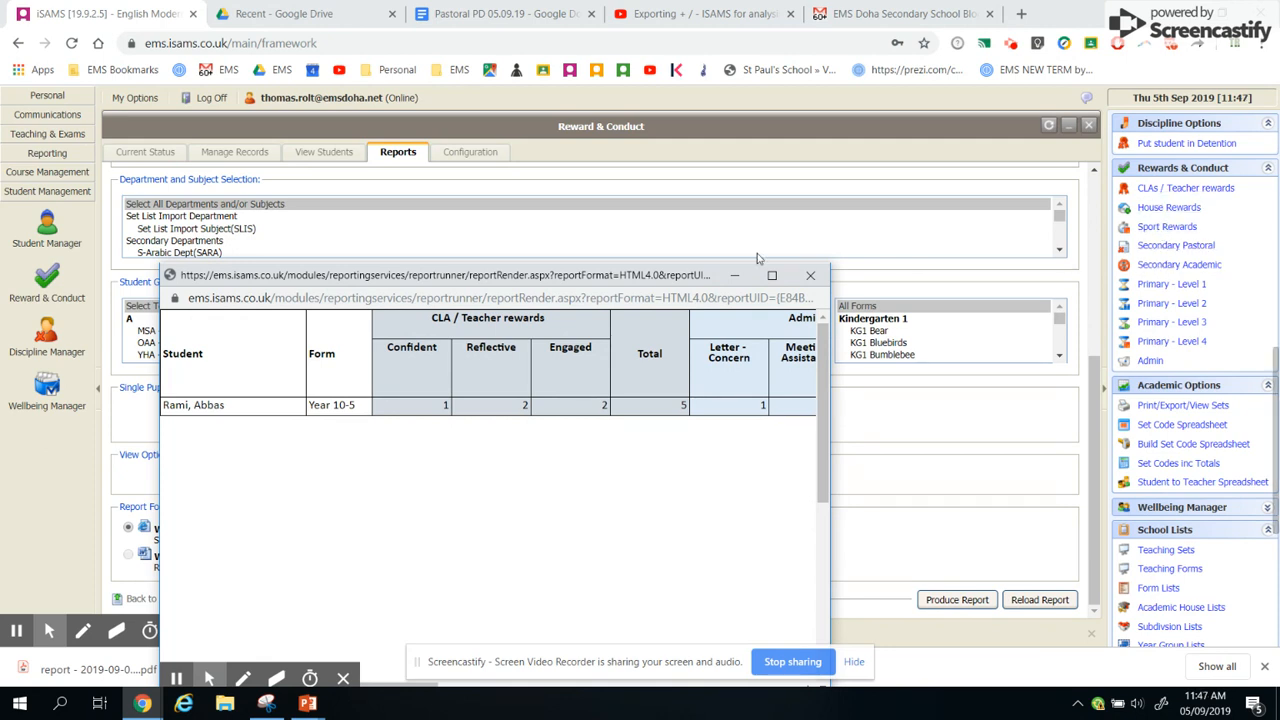
pyautogui.moveTo(604, 276); pyautogui.dragTo(686, 182)
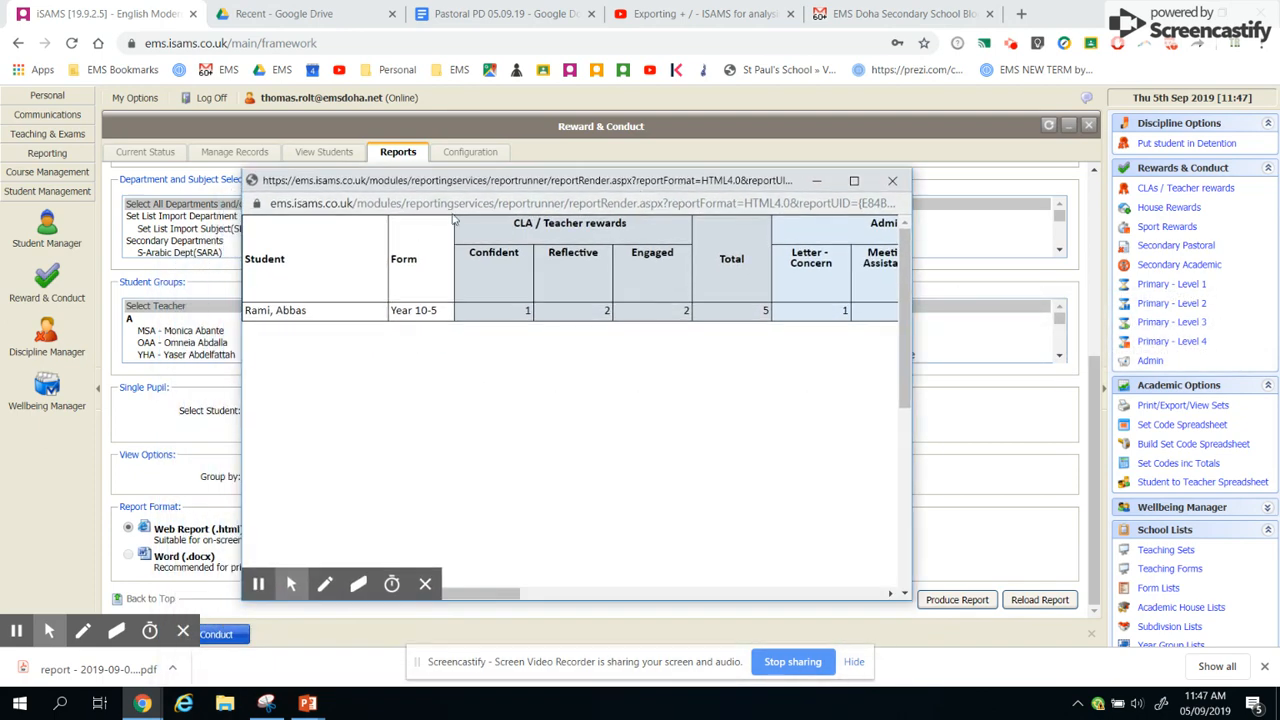
pyautogui.moveTo(327, 193); pyautogui.dragTo(368, 107)
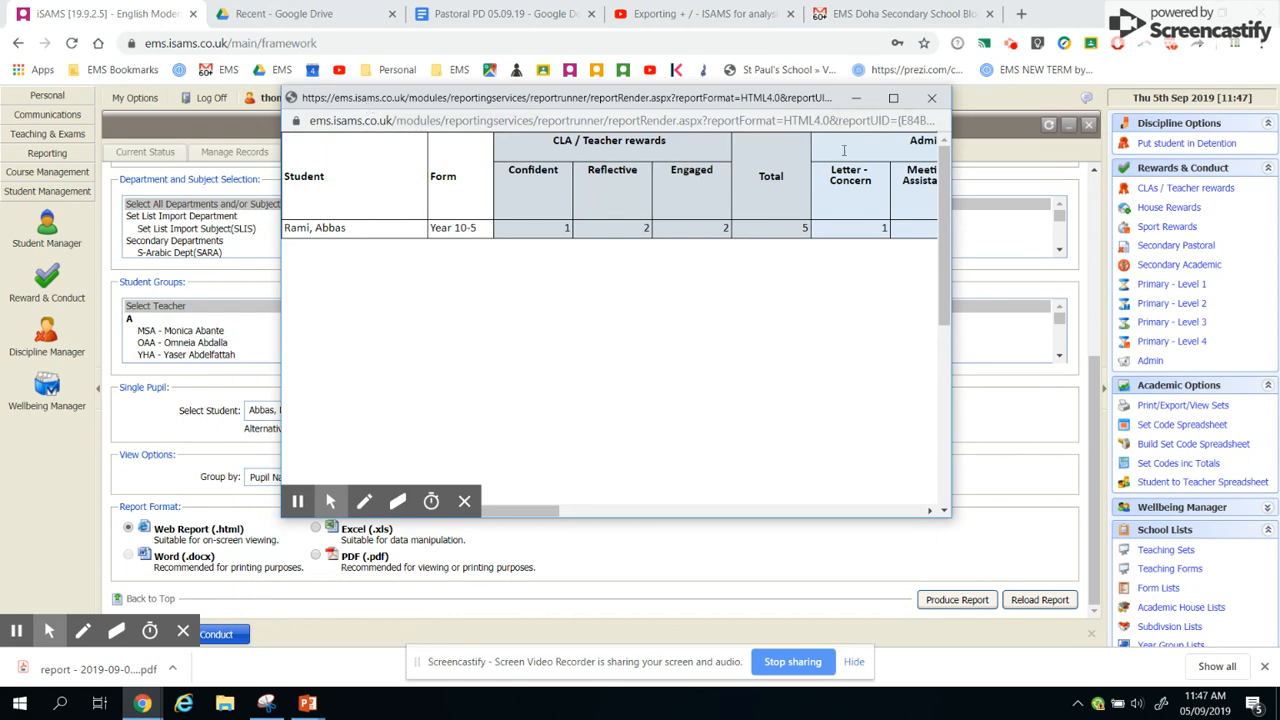
pyautogui.click(893, 97)
pyautogui.moveTo(857, 684); pyautogui.dragTo(1158, 678)
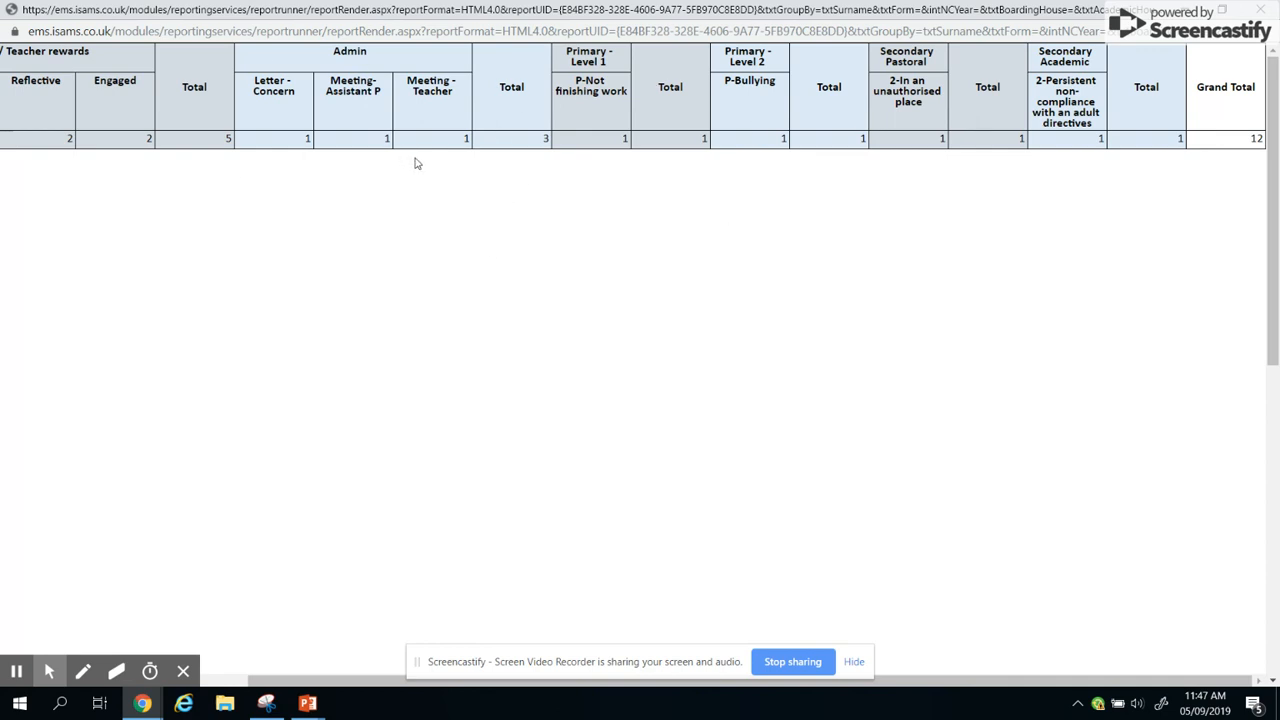
pyautogui.click(1262, 9)
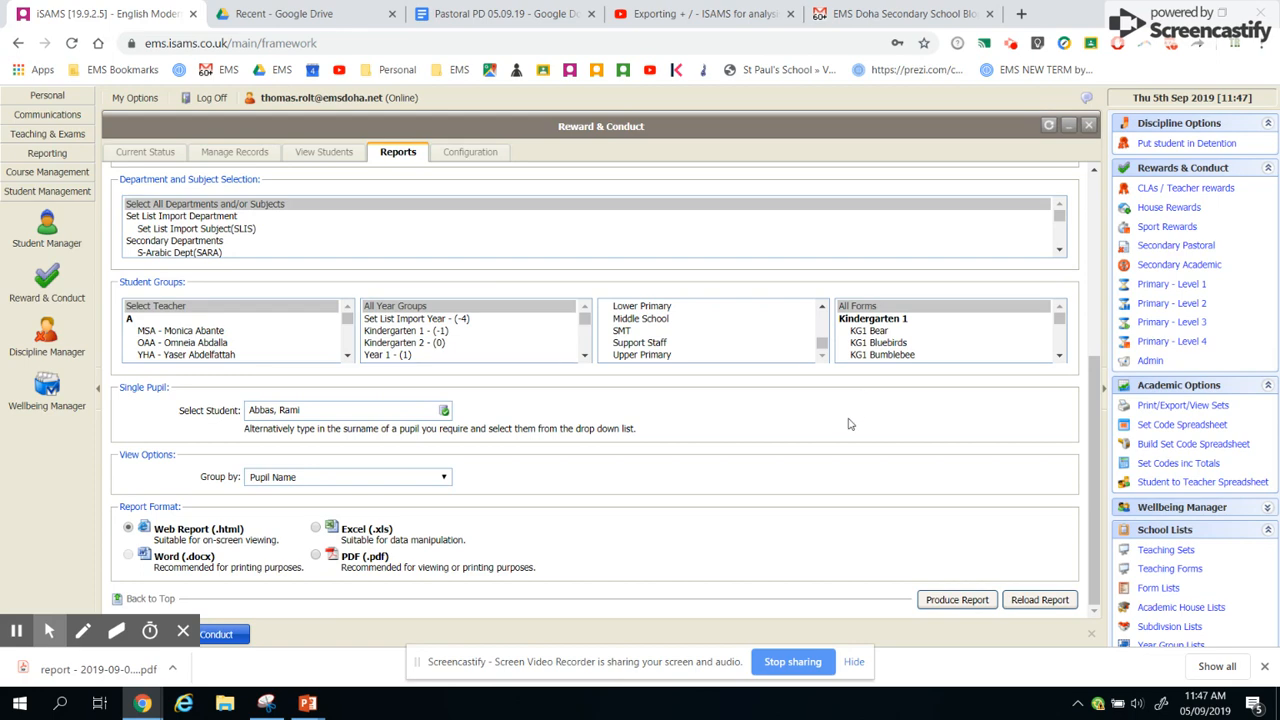
pyautogui.scroll(1, 425, 186)
pyautogui.scroll(3, 425, 186)
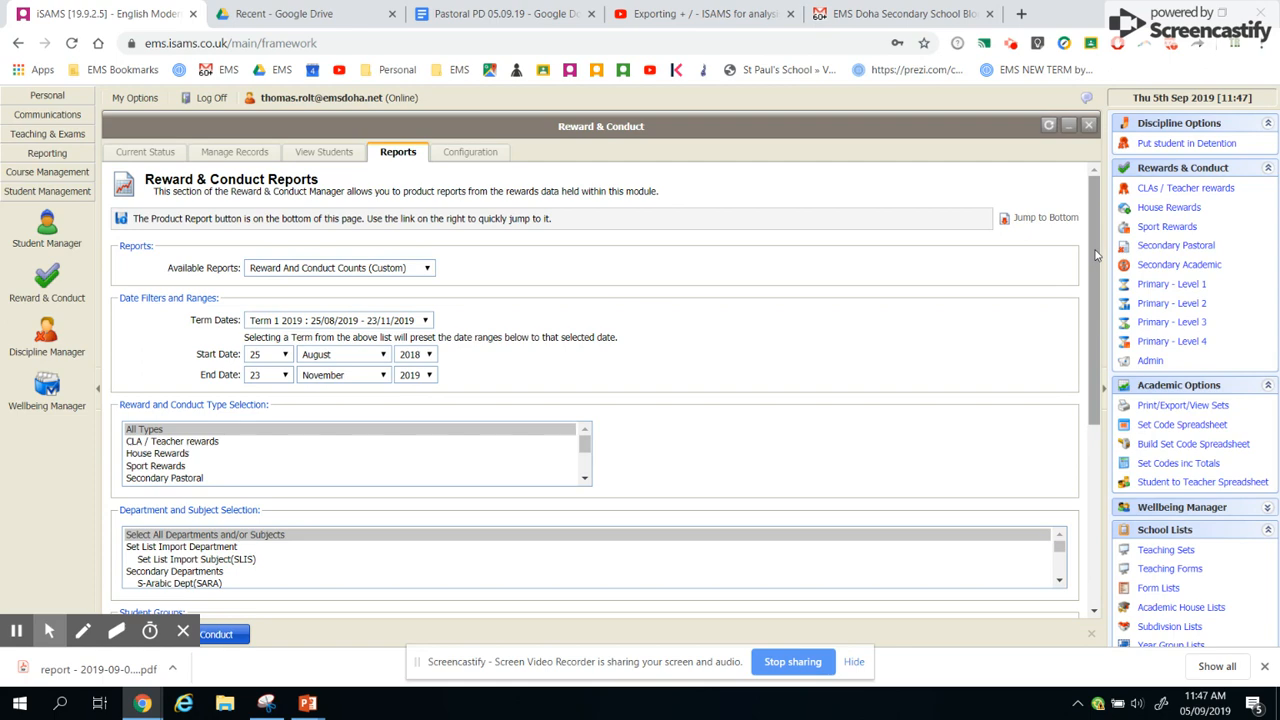
pyautogui.moveTo(1095, 255); pyautogui.dragTo(1106, 488)
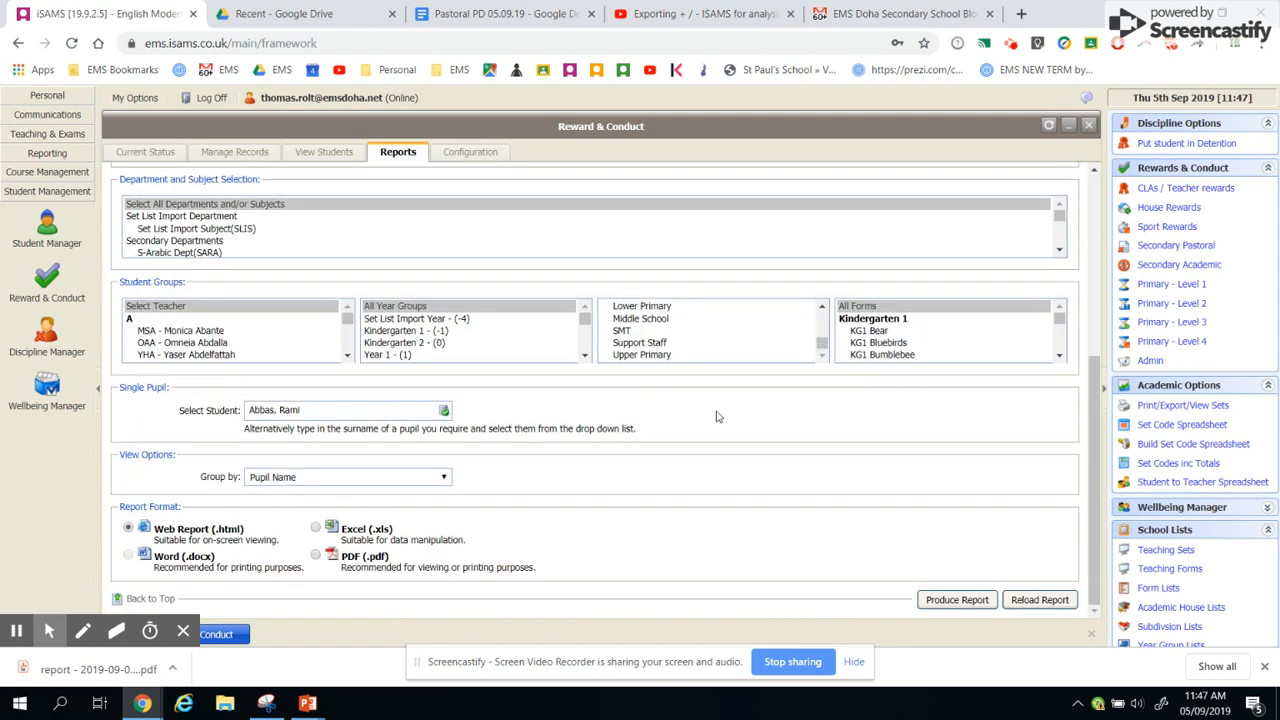